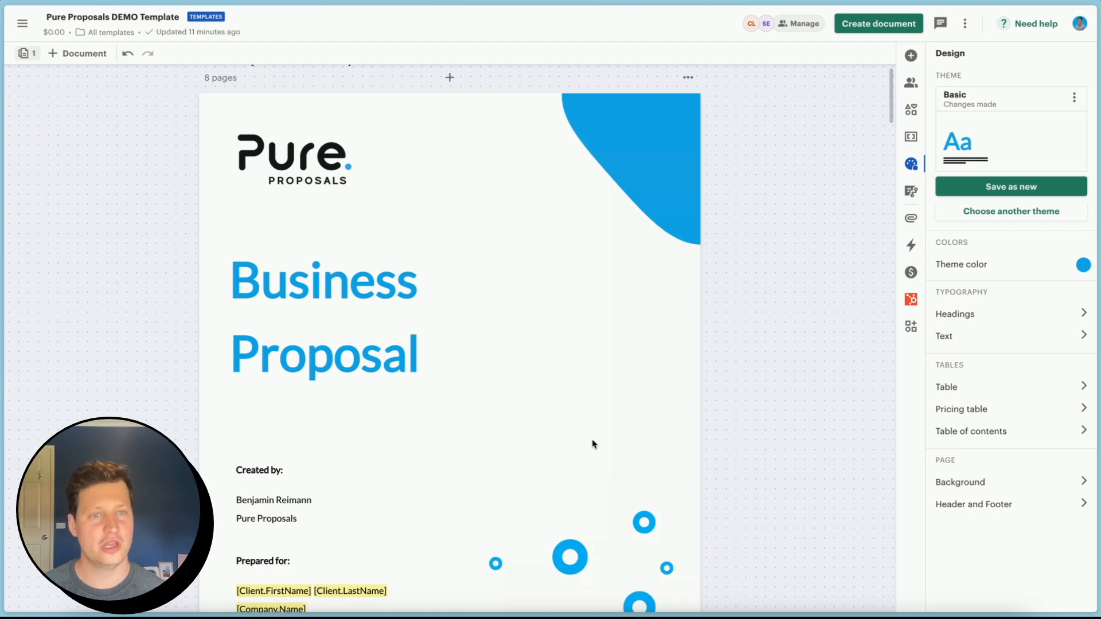
Save the modified Basic theme as a new theme named "Basic 2".
scroll(383, 167, "up", 1)
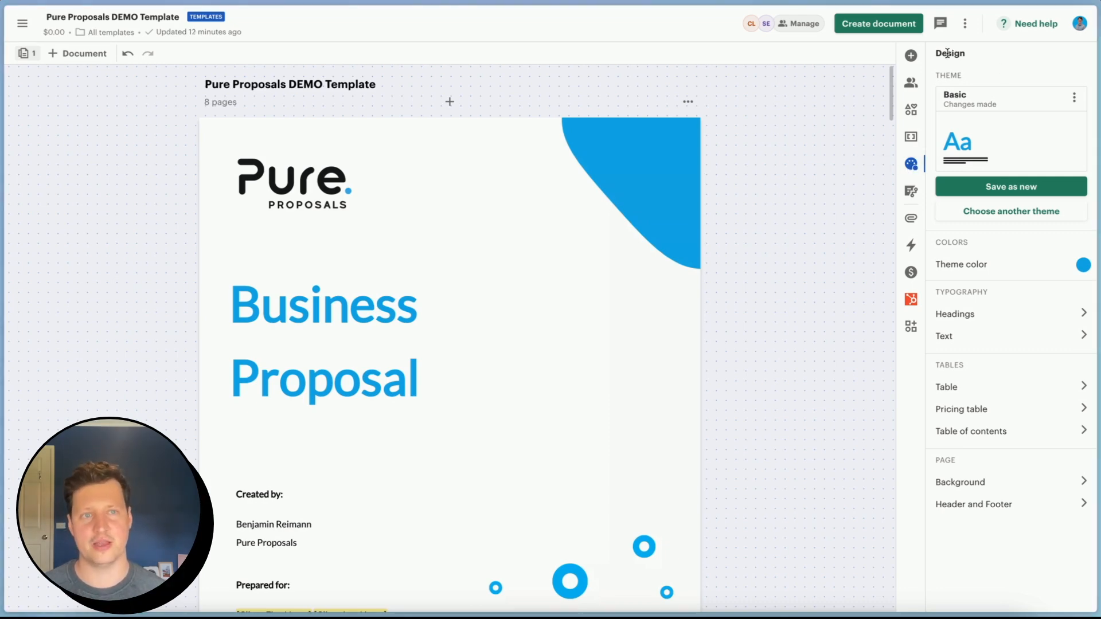
scroll(570, 339, "down", 1)
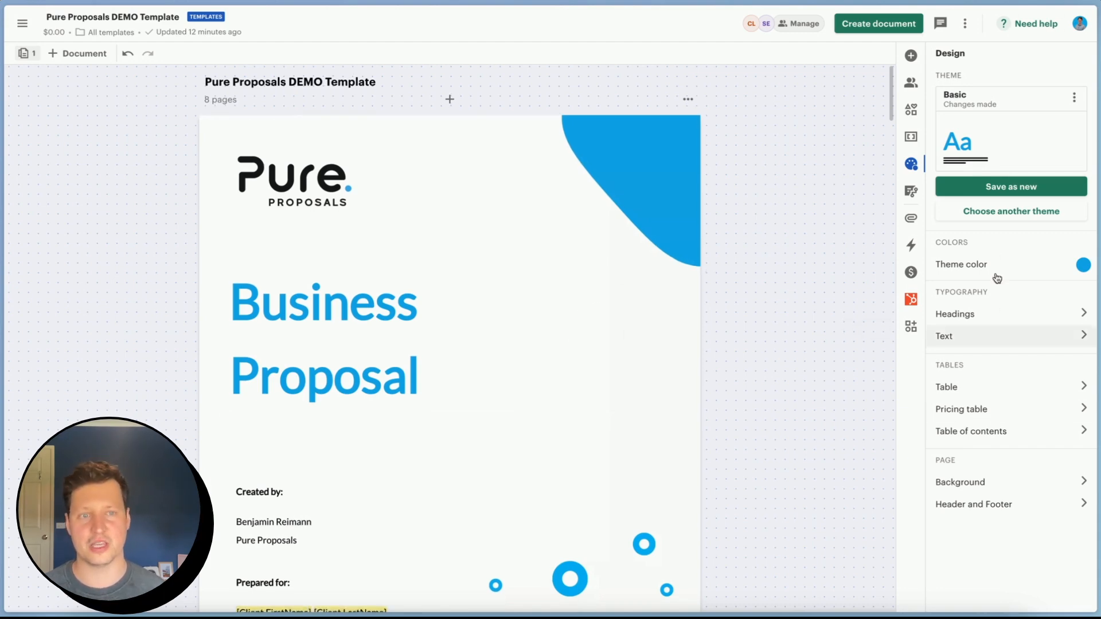
scroll(384, 315, "down", 1)
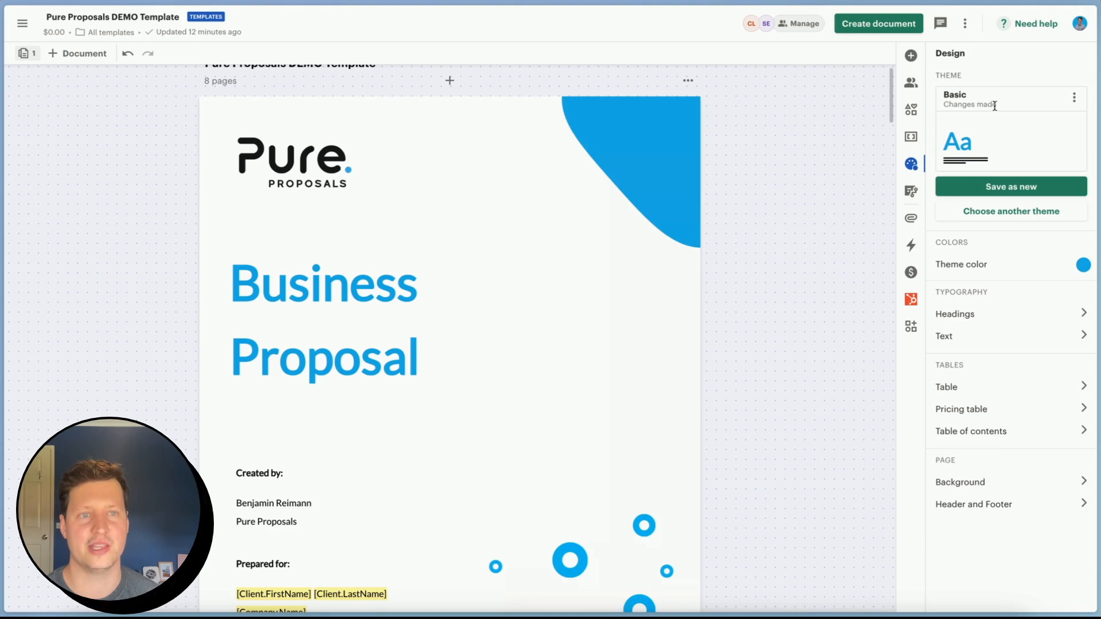
left_click(993, 188)
key("ctrl+a")
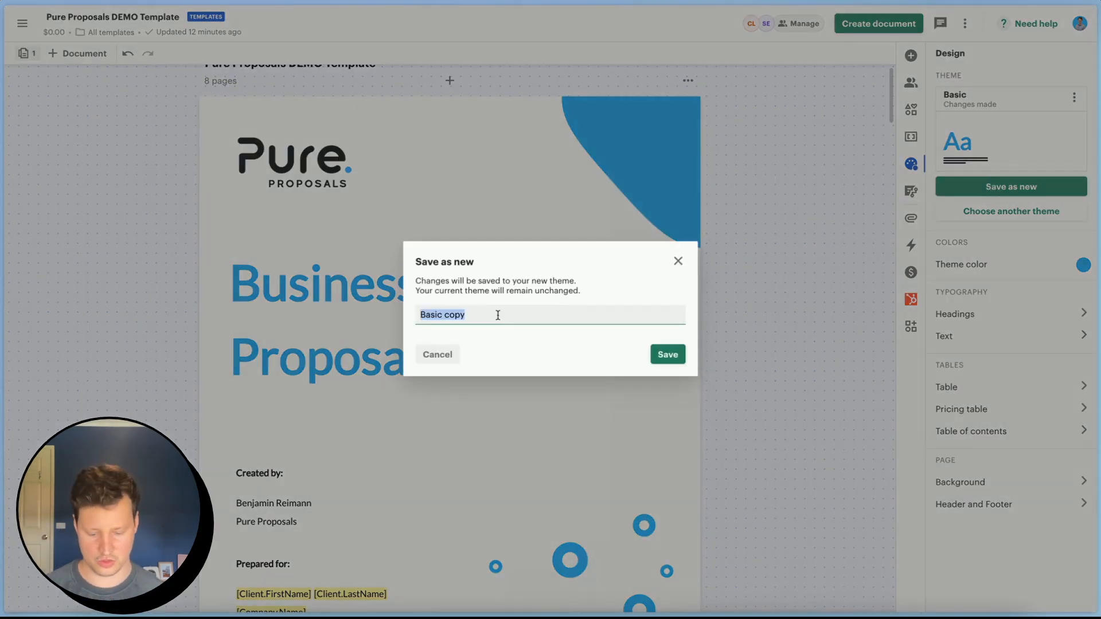
type("Basic 2")
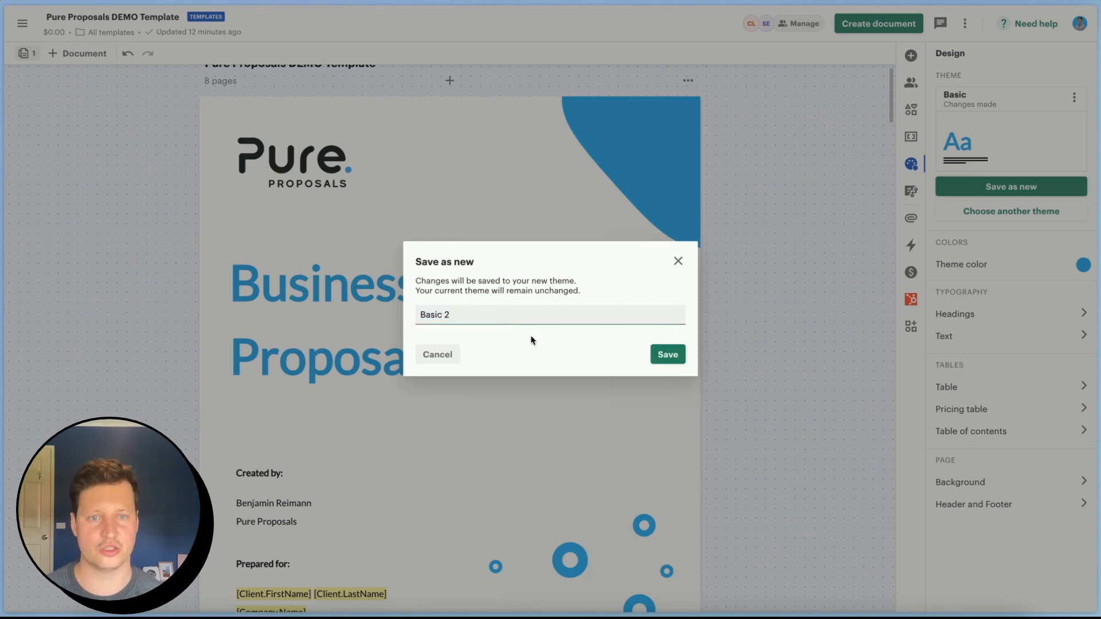
left_click(668, 354)
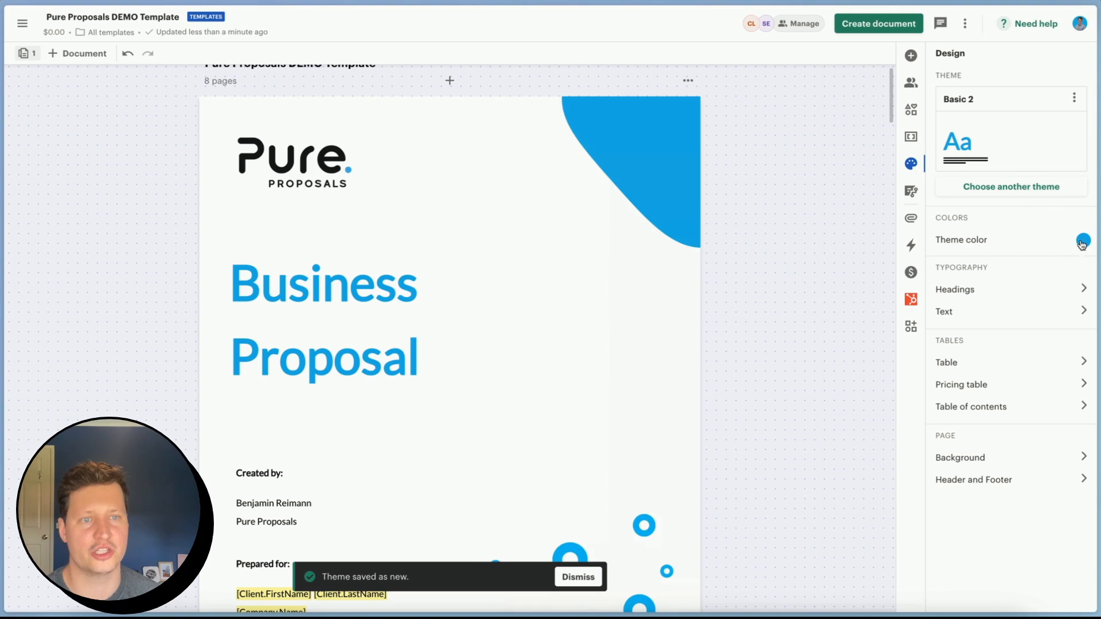
Set the theme color to the preset orange, check the template pages, and dismiss the notice about publishing theme changes.
left_click(1082, 242)
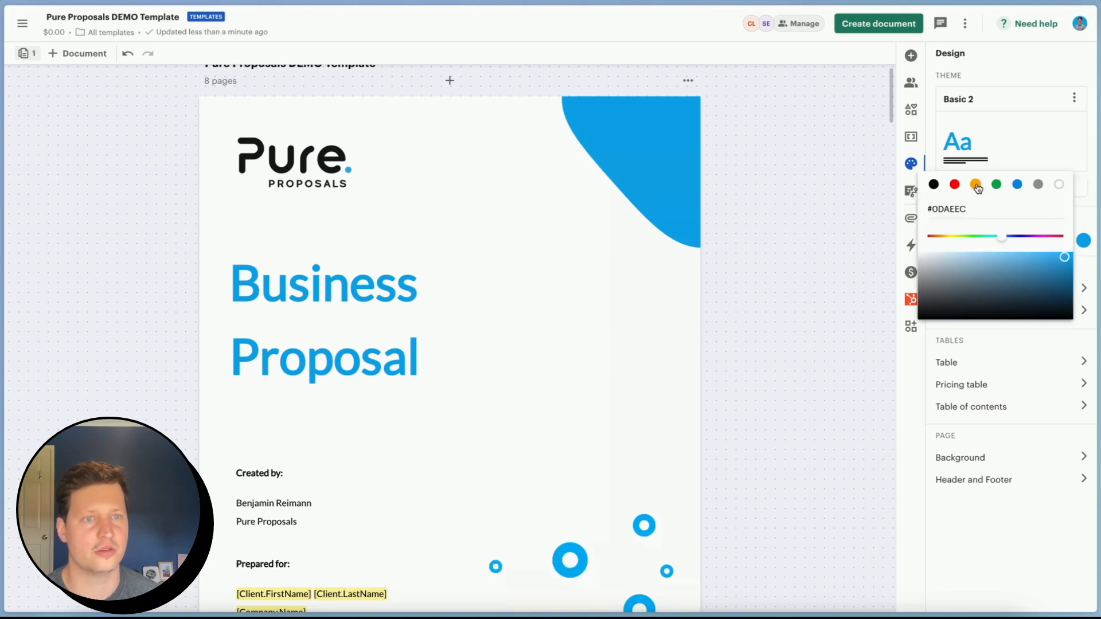
left_click(976, 185)
left_click(783, 417)
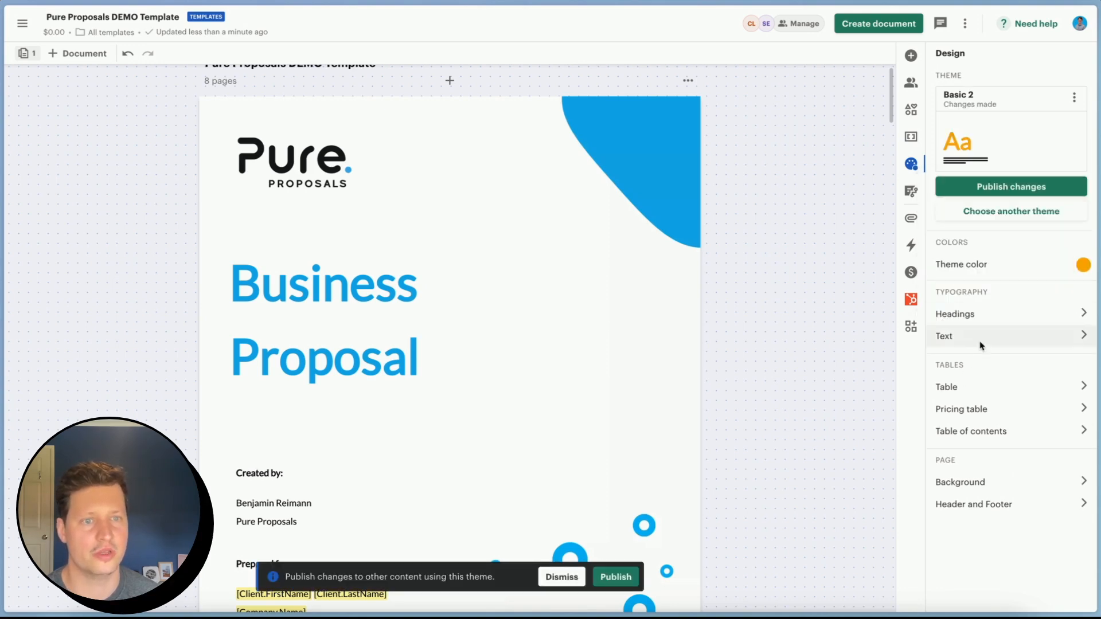
scroll(677, 329, "down", 9)
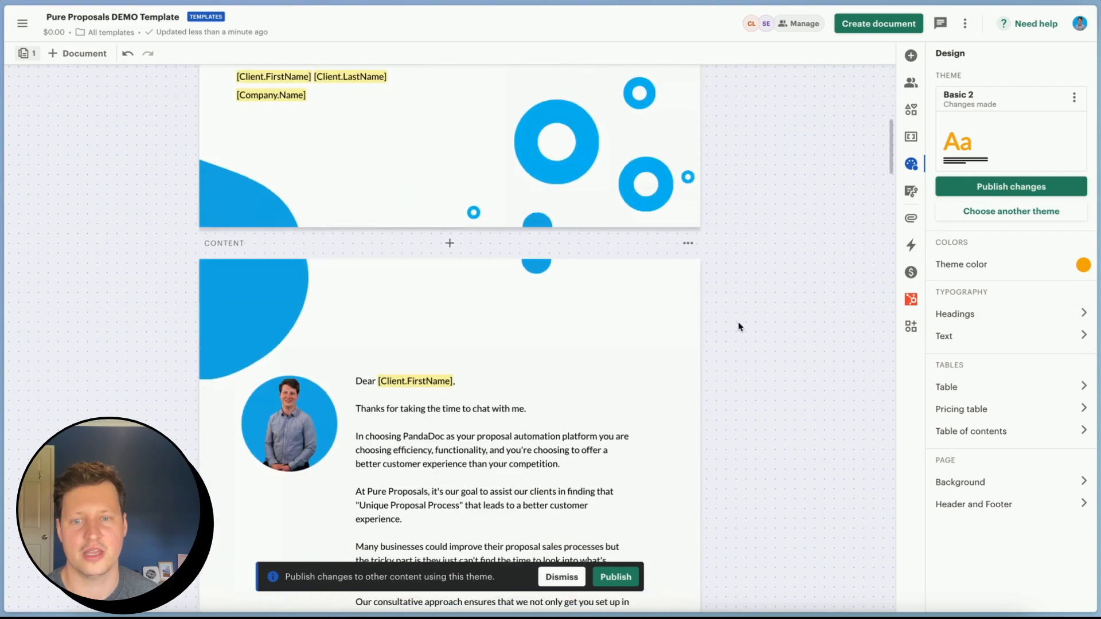
scroll(740, 326, "down", 7)
scroll(739, 324, "down", 7)
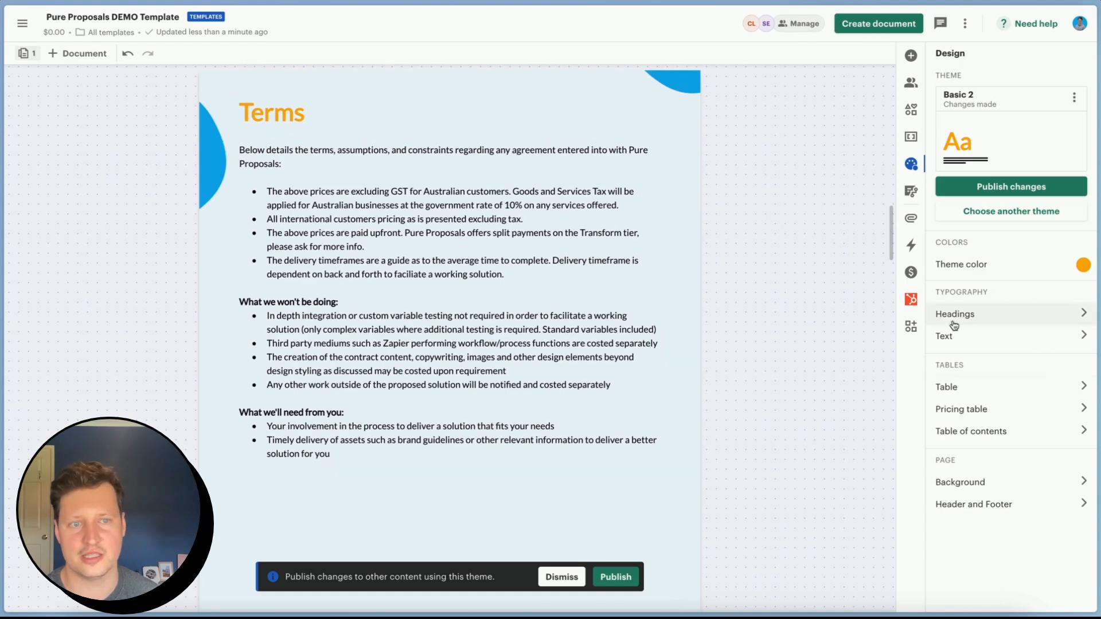
left_click(561, 578)
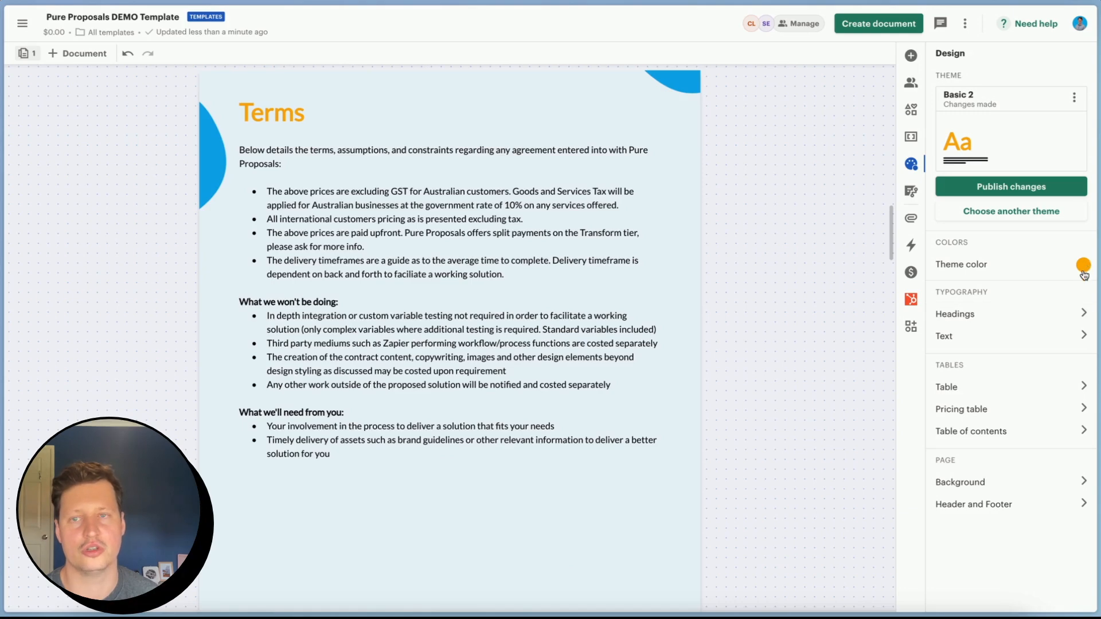
Set the general color of the theme's headings to the preset green.
left_click(1039, 315)
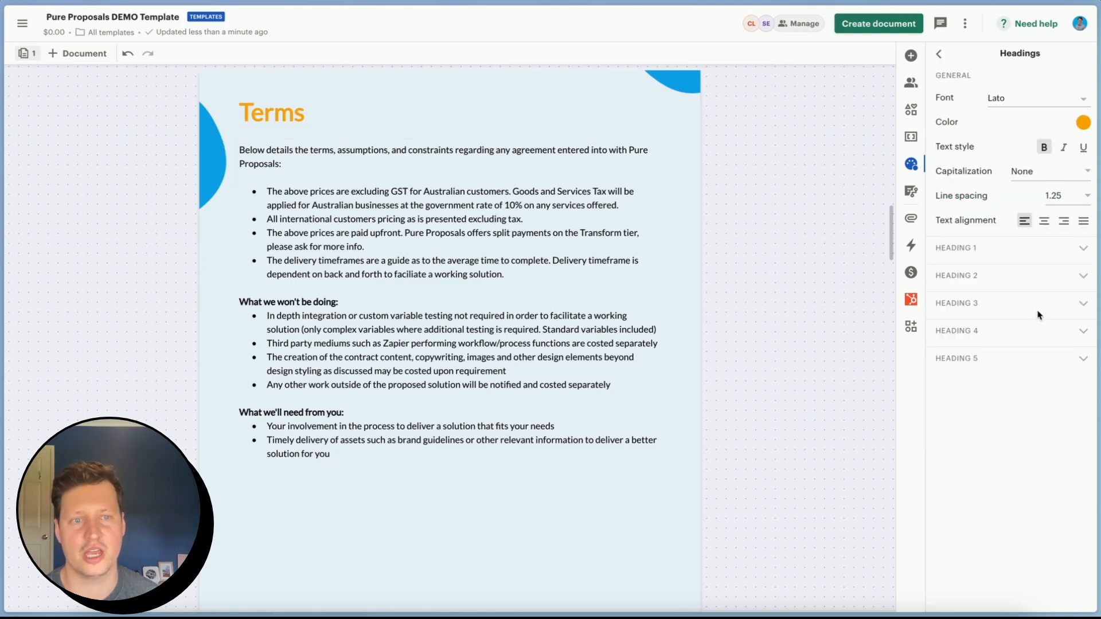
left_click(1083, 123)
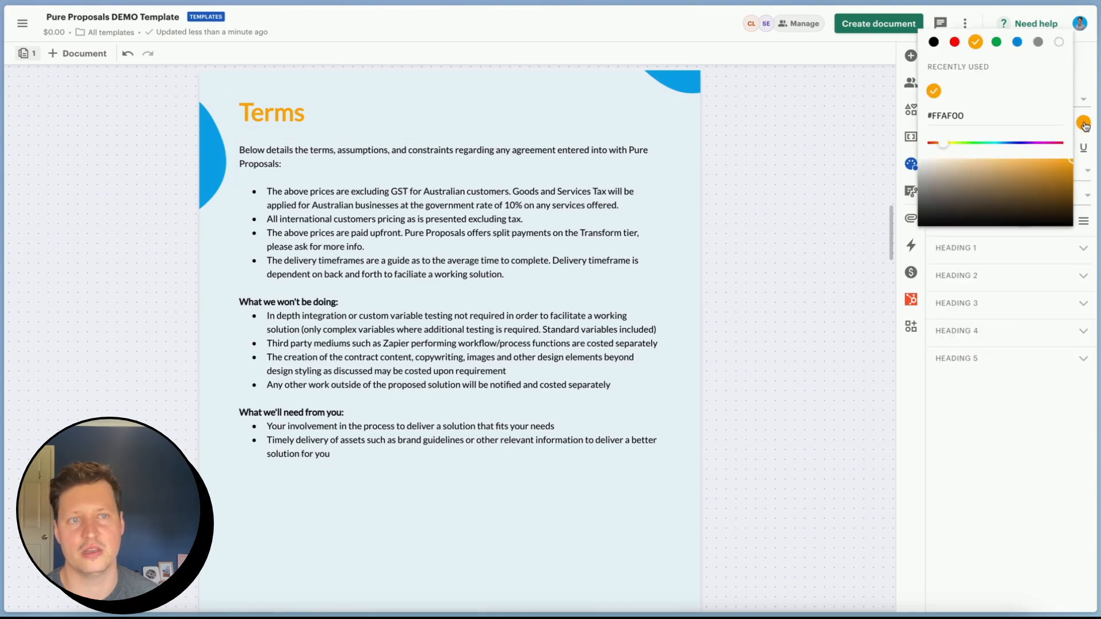
left_click(997, 42)
left_click(767, 435)
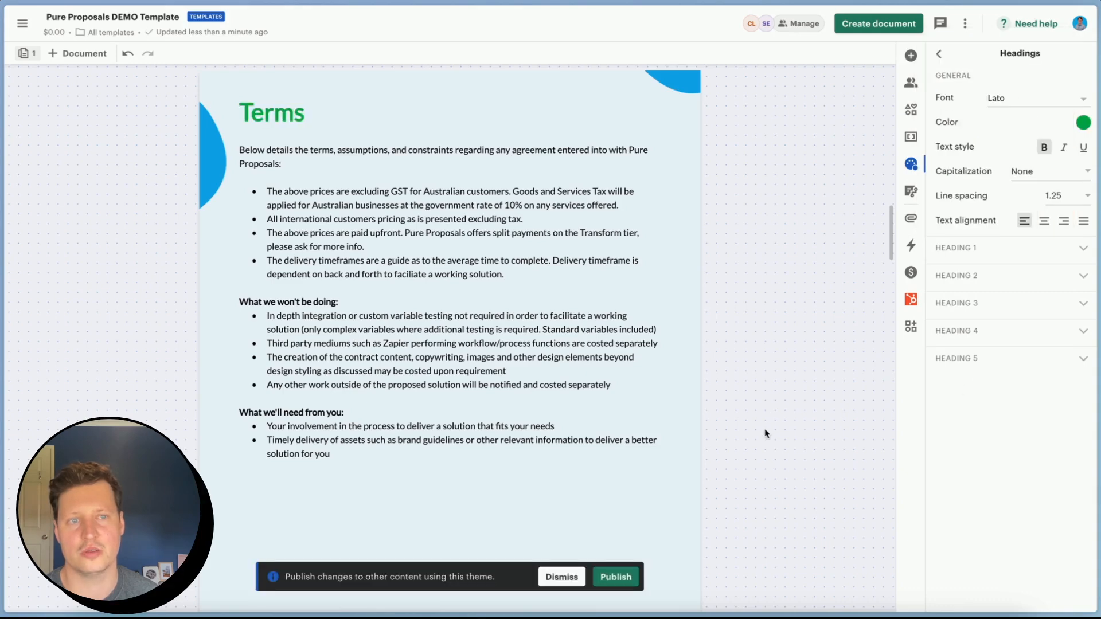
scroll(820, 338, "up", 2)
left_click(939, 54)
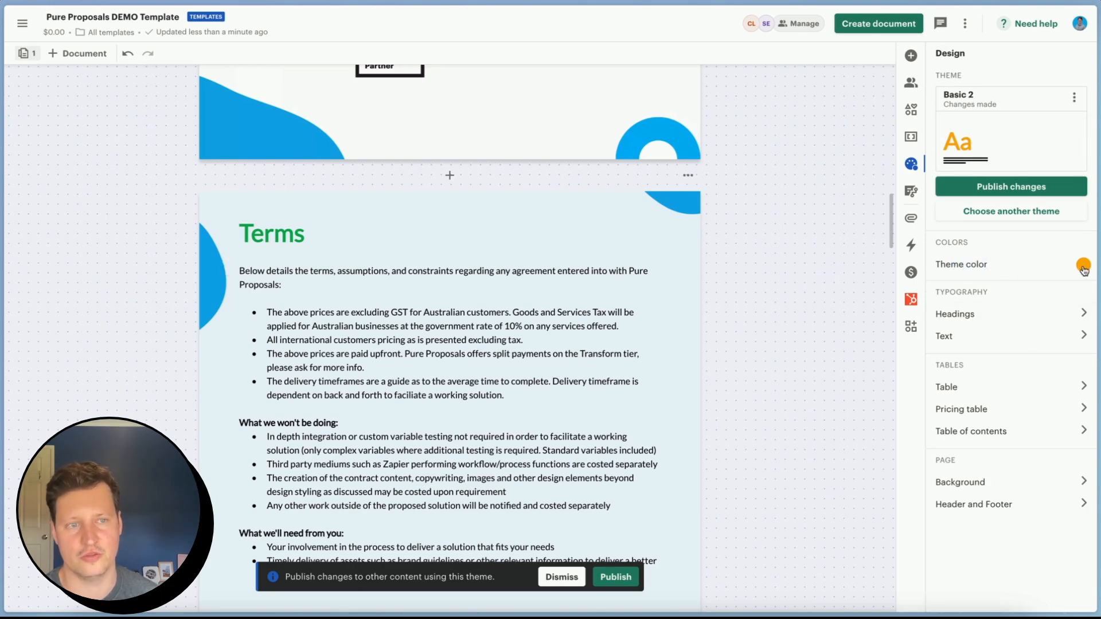
Set the general font of the theme's headings to Helvetica.
left_click(1005, 343)
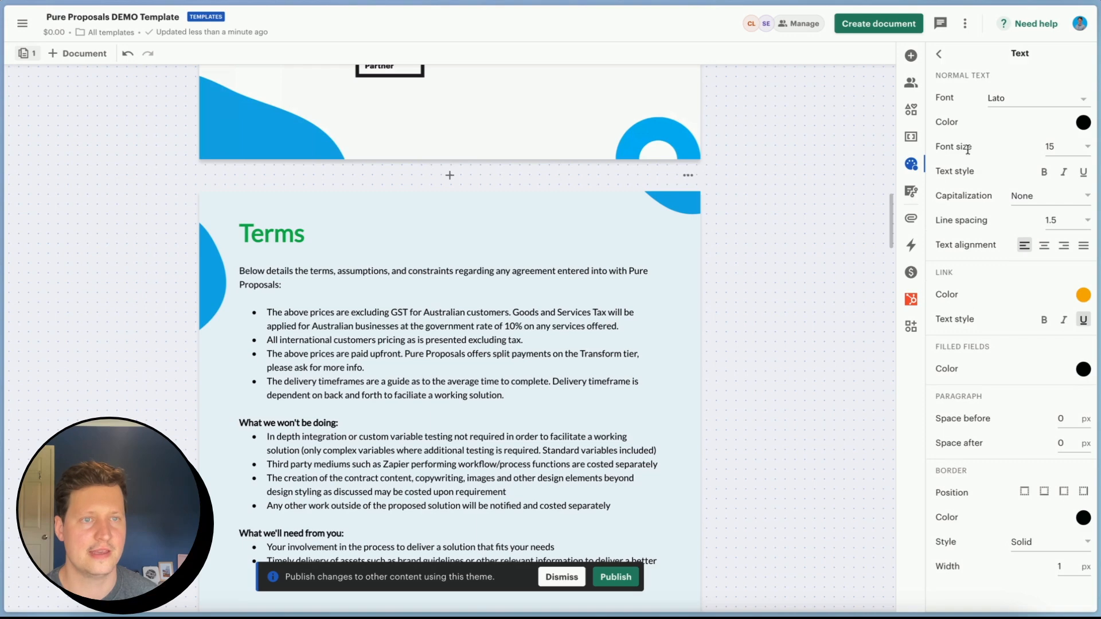
left_click(942, 53)
left_click(997, 318)
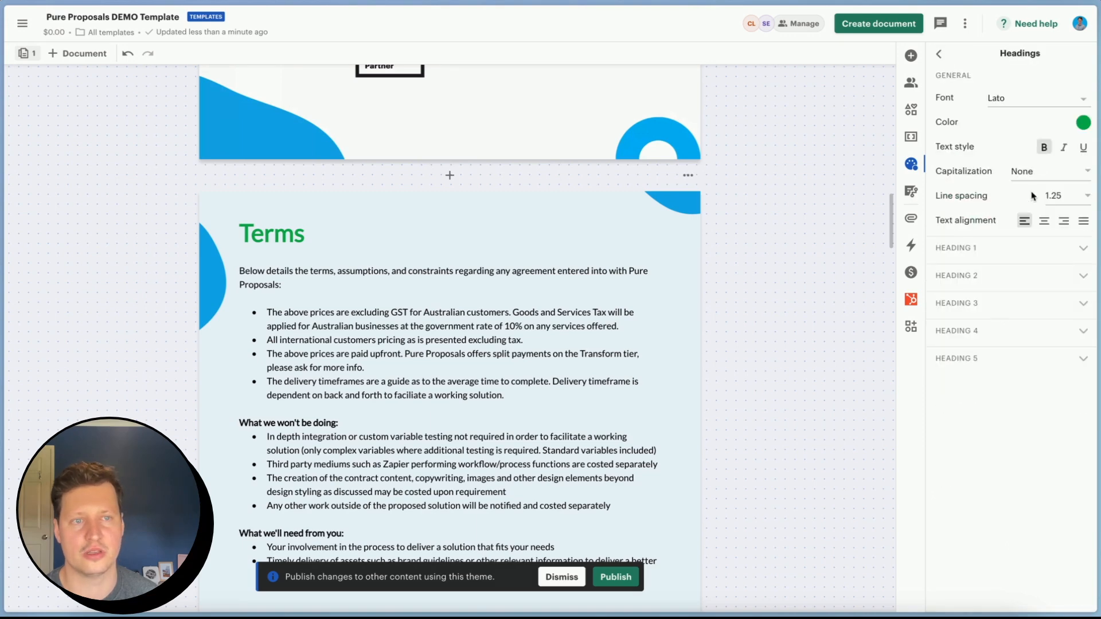
left_click(1019, 100)
left_click(1003, 193)
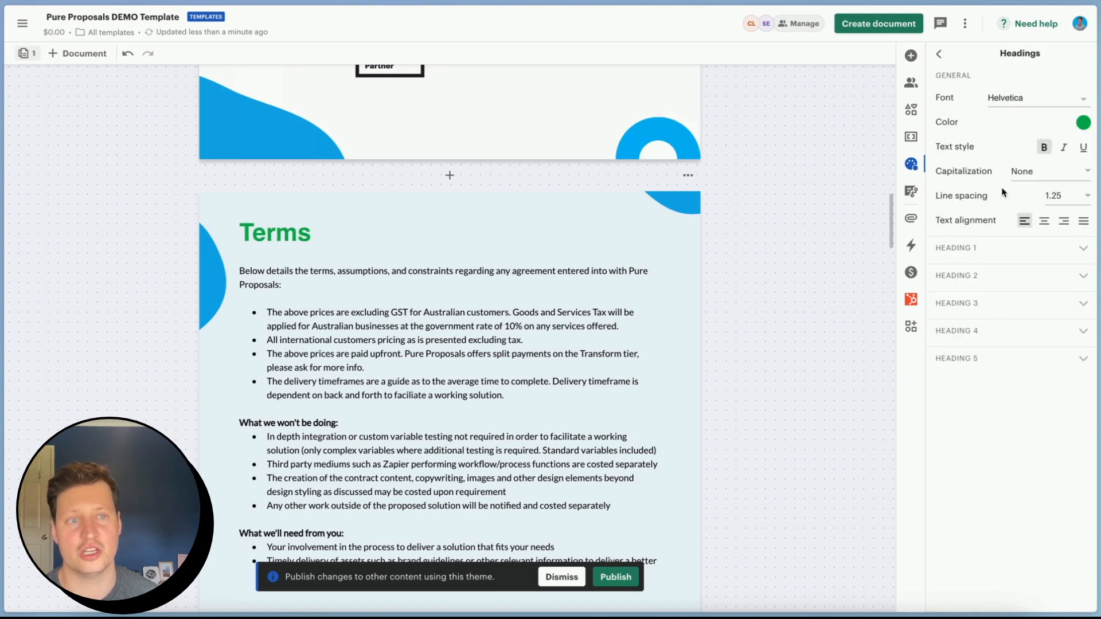
Check the theme's normal text settings and set the general headings font to Georgia.
left_click(940, 54)
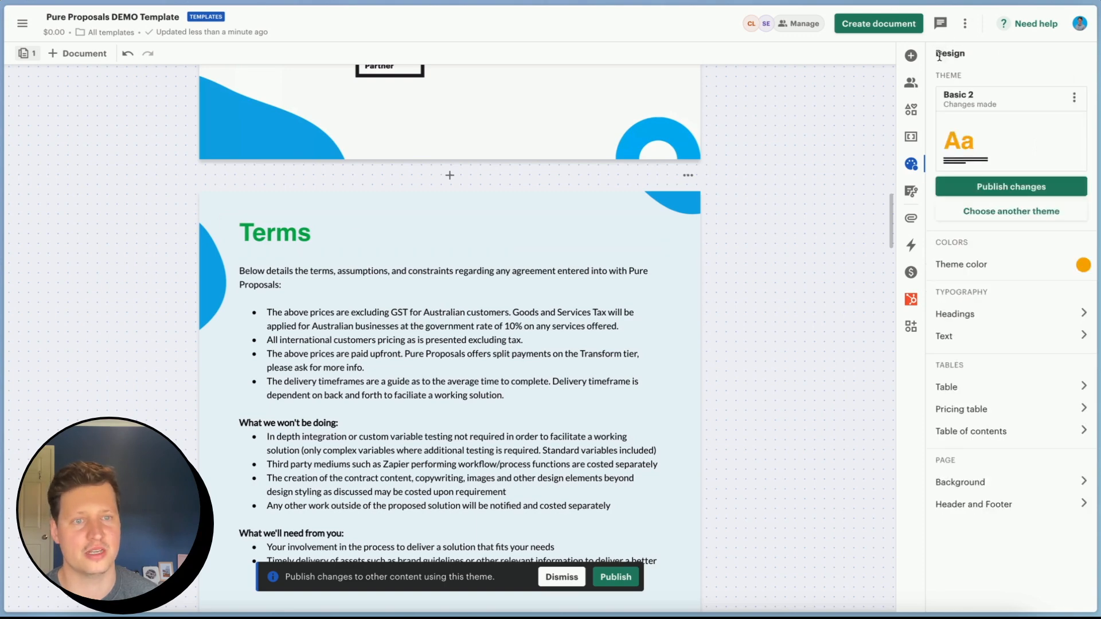
left_click(1009, 343)
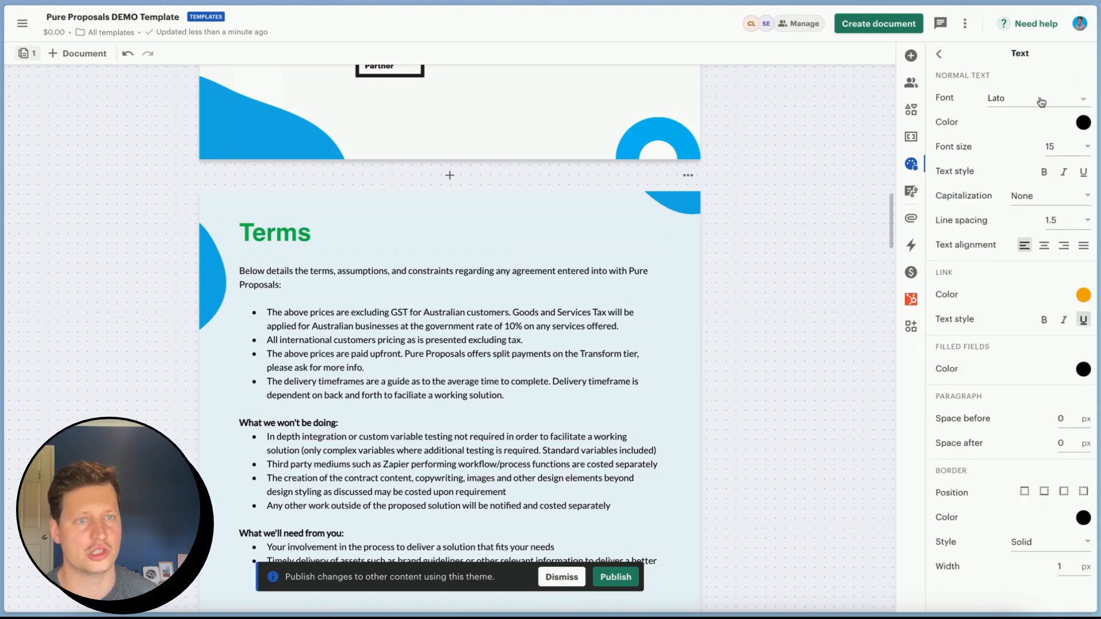
left_click(940, 53)
left_click(974, 315)
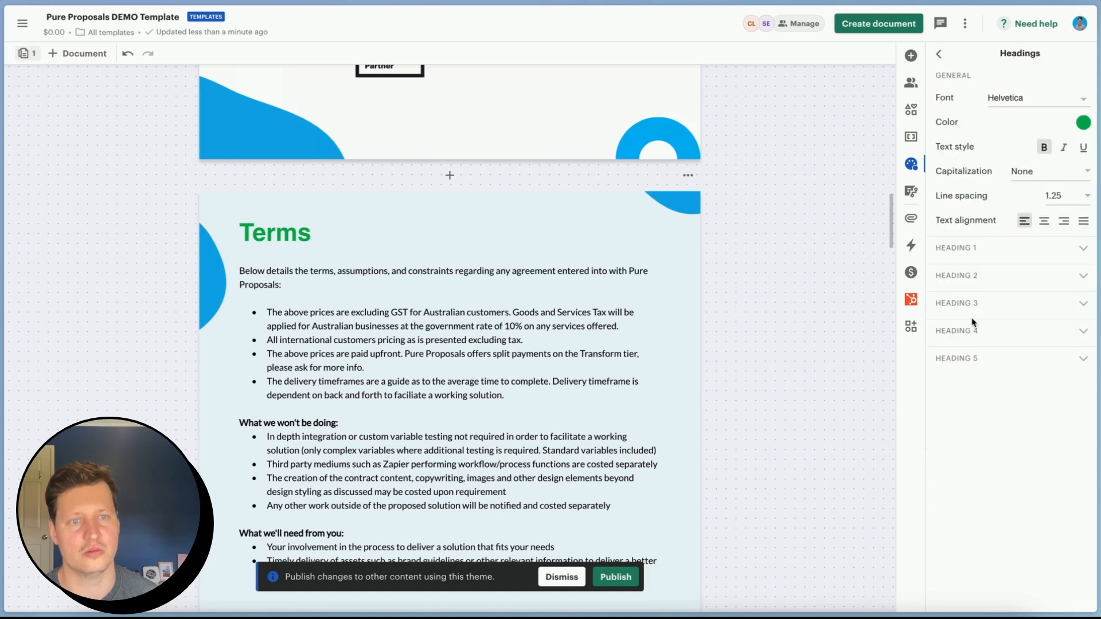
left_click(1041, 100)
scroll(1028, 175, "down", 1)
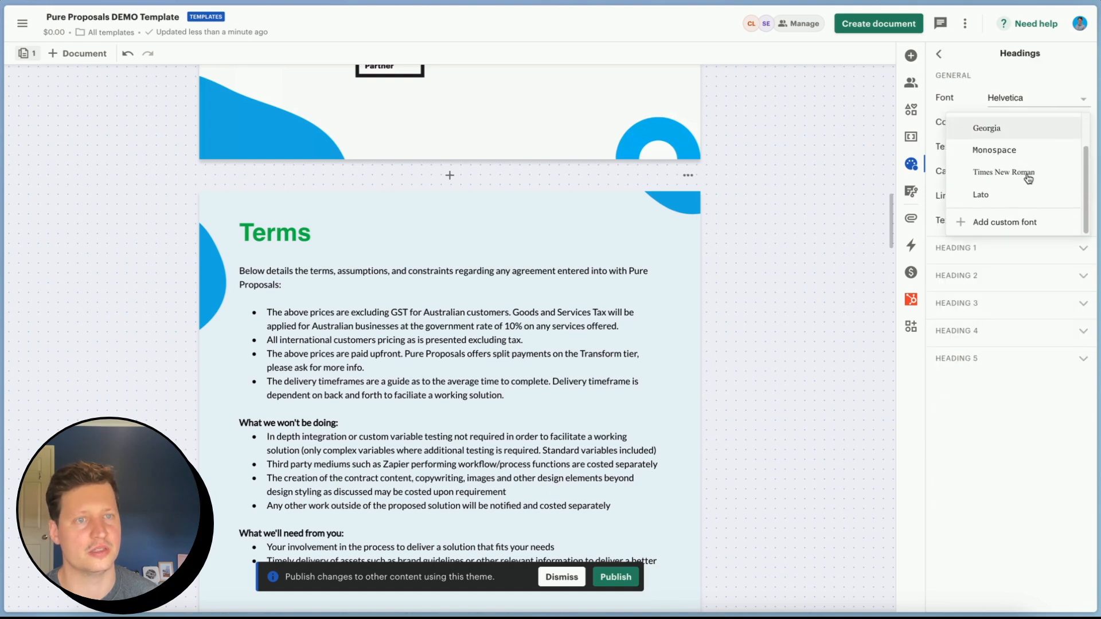
scroll(995, 182, "up", 1)
left_click(997, 174)
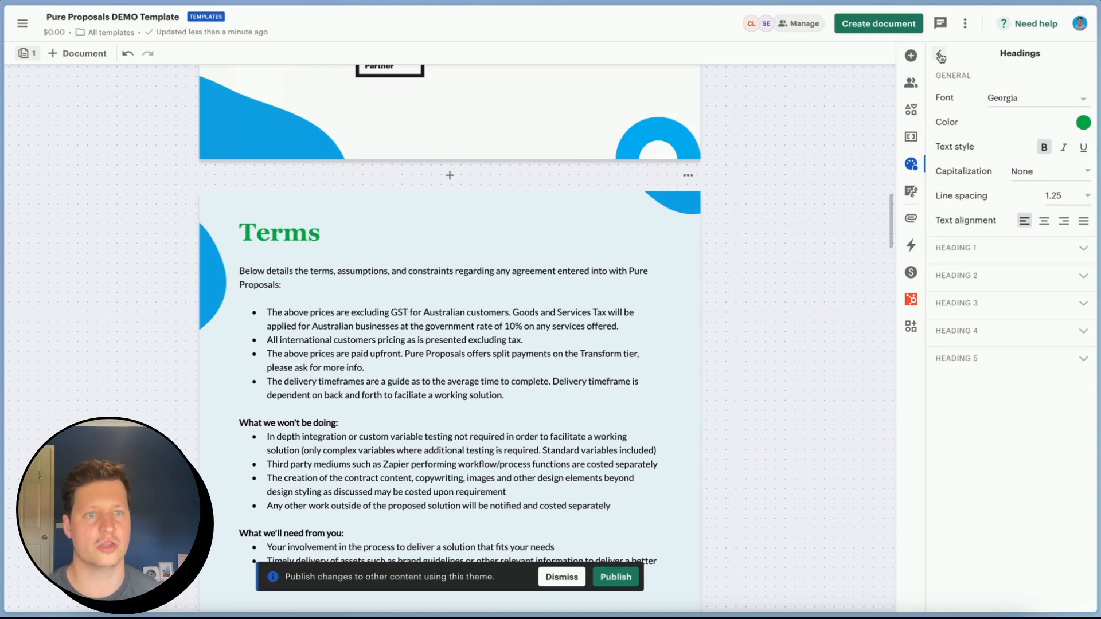
Set the Heading 1 font size to 60 in the theme's heading styles.
left_click(1079, 253)
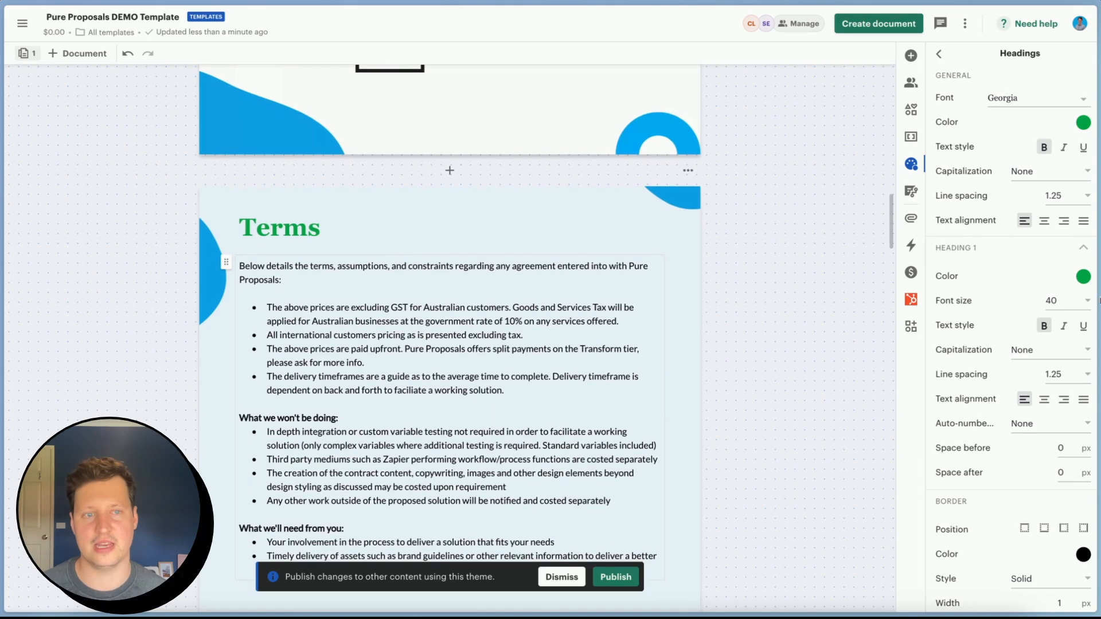
scroll(1076, 256, "down", 2)
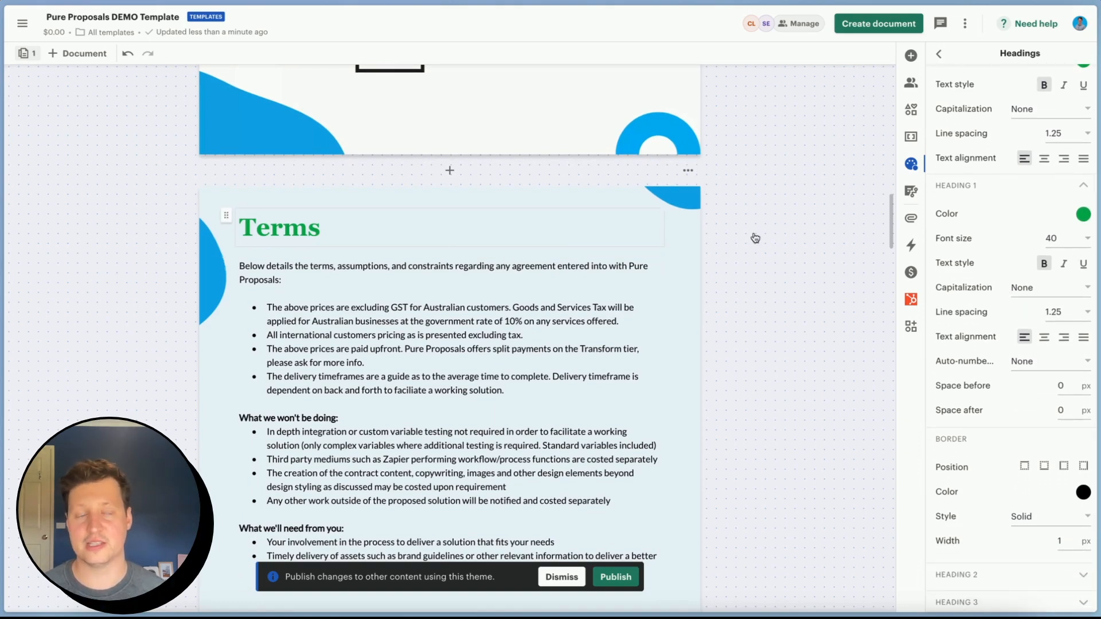
left_click(1088, 242)
left_click(1059, 238)
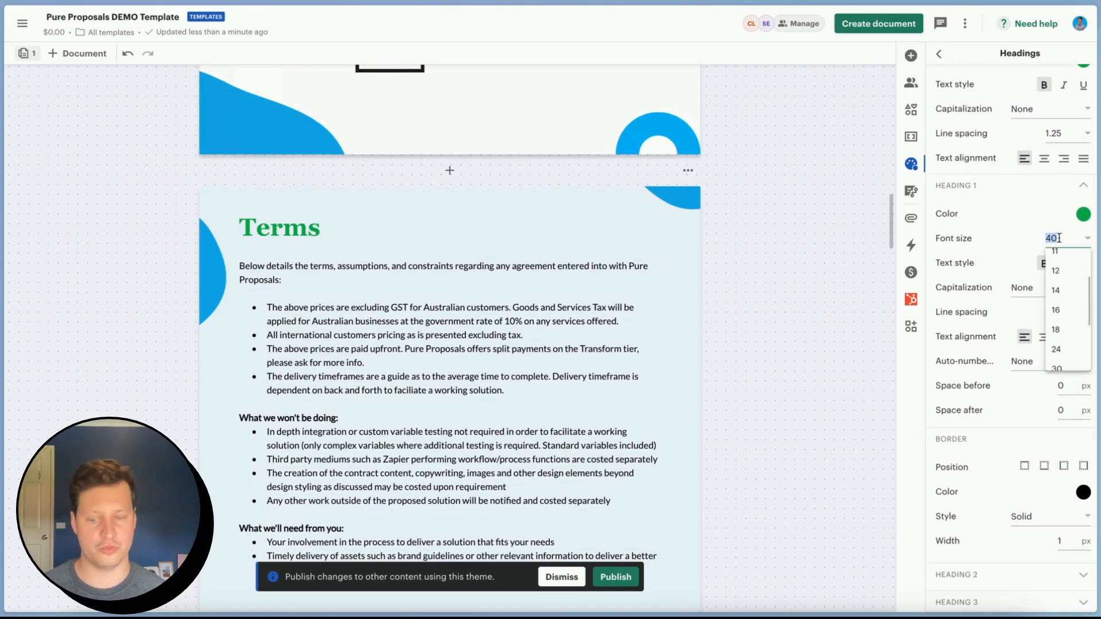
type("60")
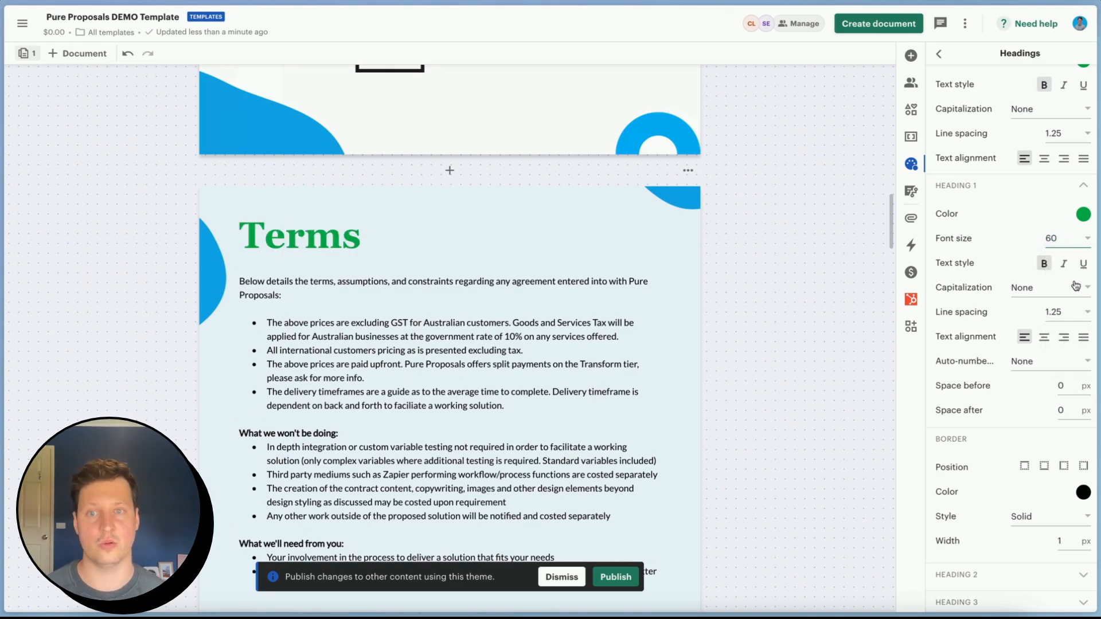
left_click(982, 191)
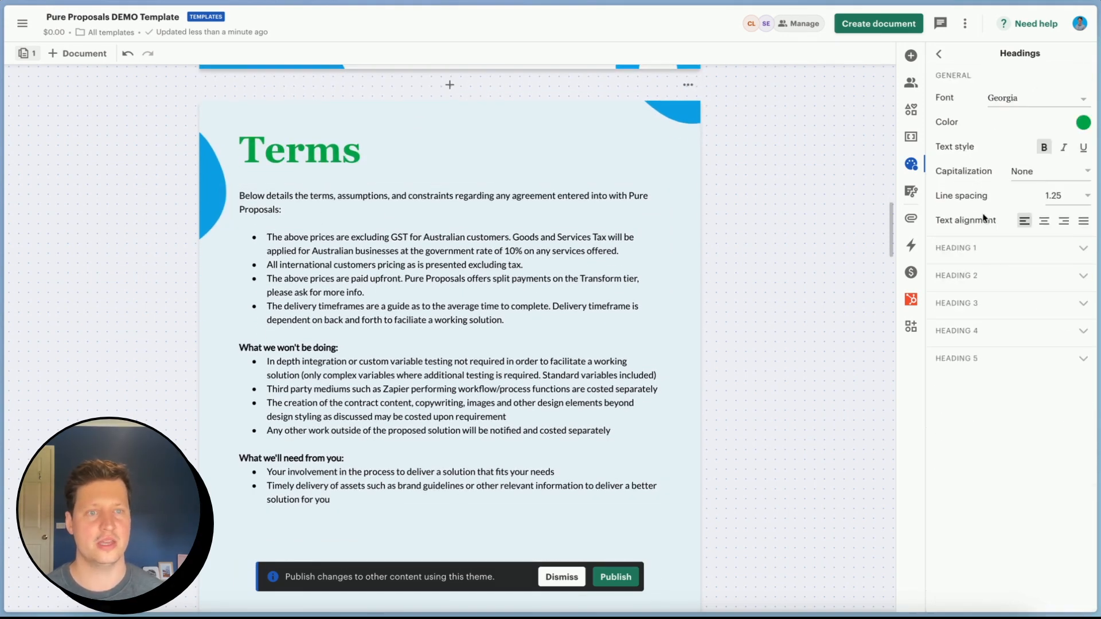
Set the Heading 2 font size to 40 in the theme's heading styles.
left_click(1000, 282)
left_click(1066, 329)
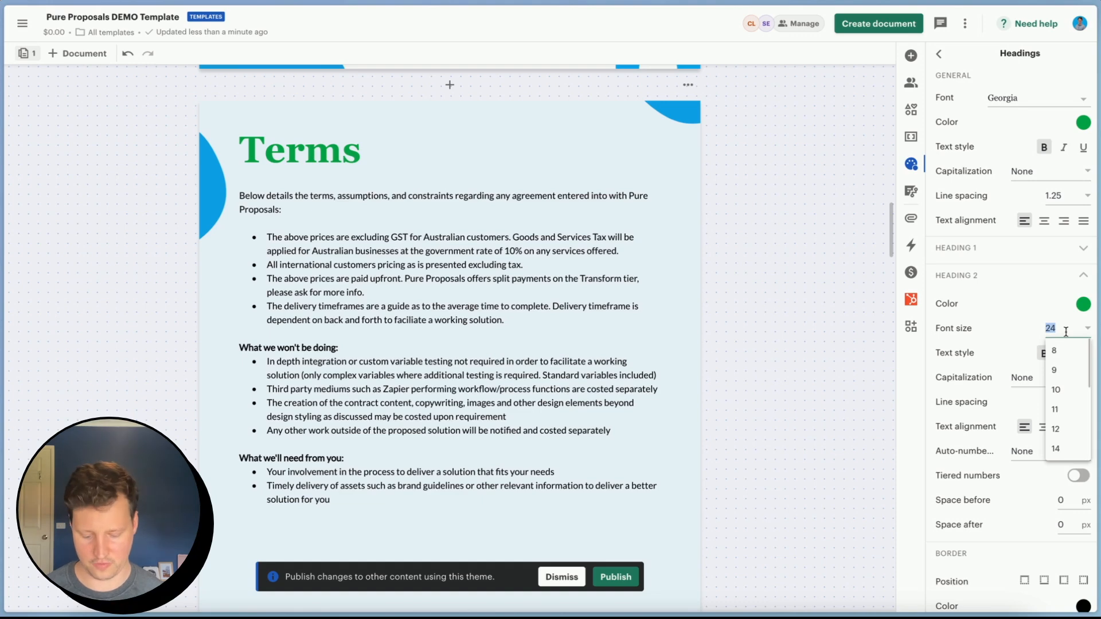
type("40")
left_click(397, 149)
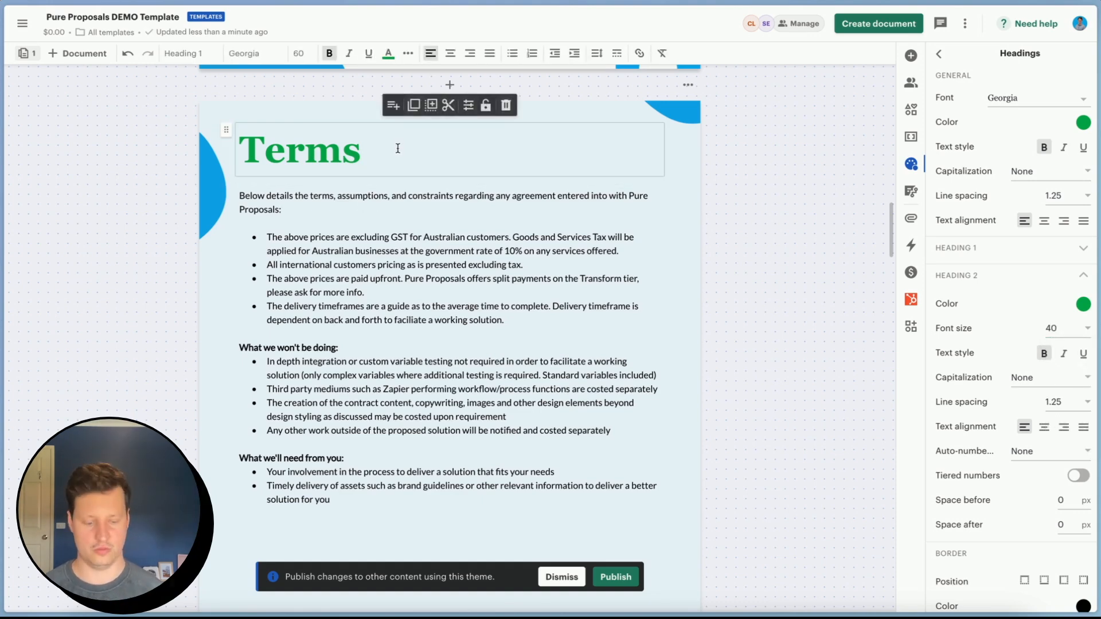
key("Return")
key("BackSpace")
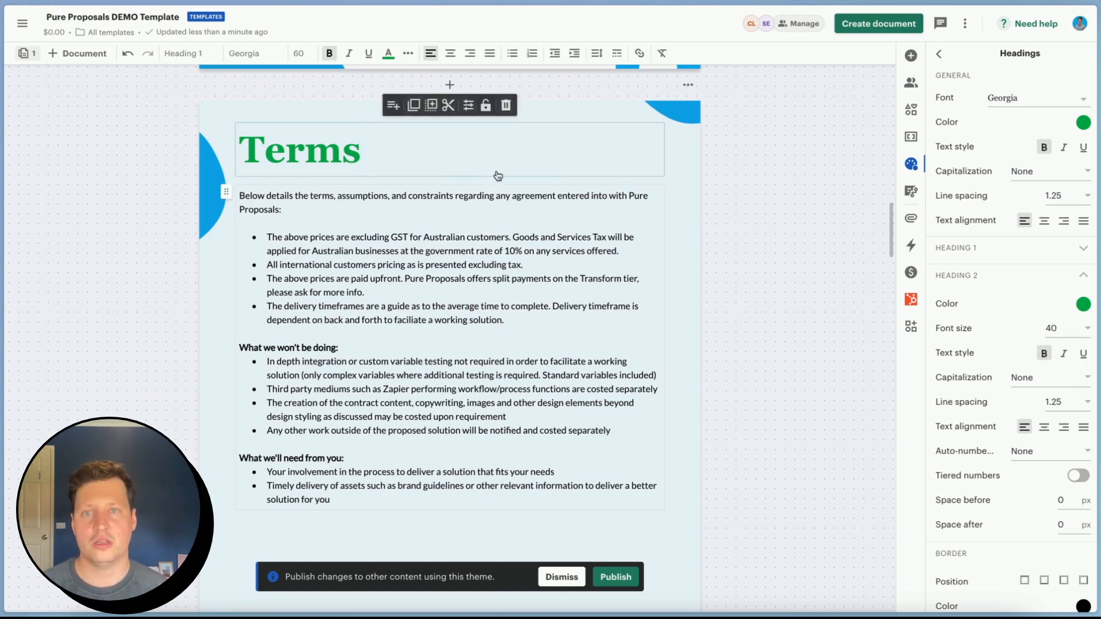
left_click(429, 106)
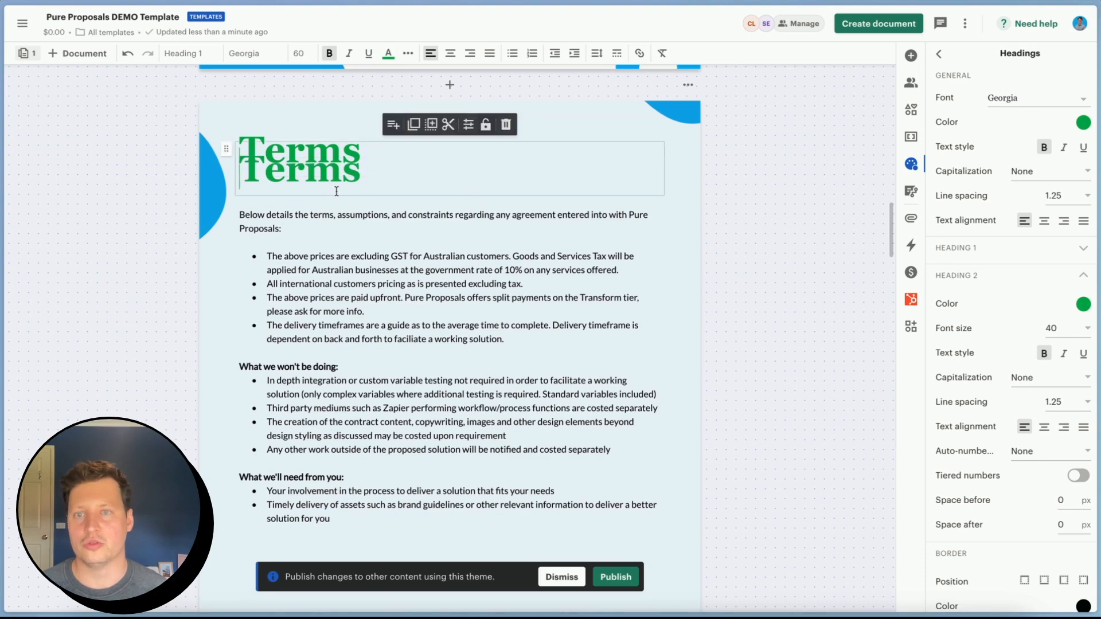
left_click(506, 124)
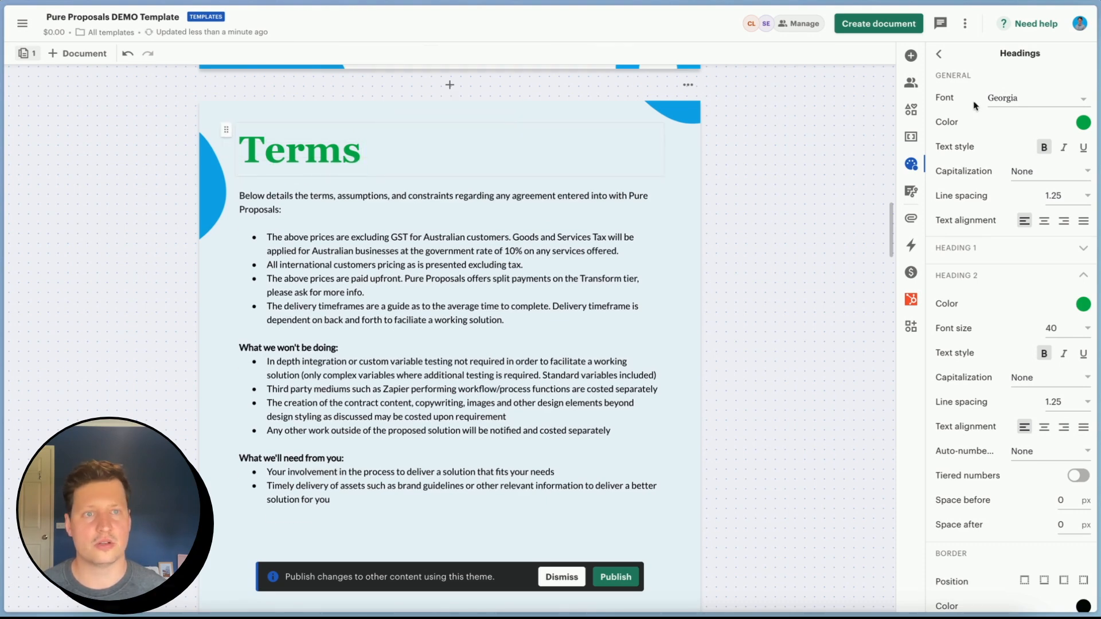
Add a text block below the last bullet list on the Terms page and enter "Terms" in it.
left_click(911, 56)
left_click_drag(975, 105, 453, 531)
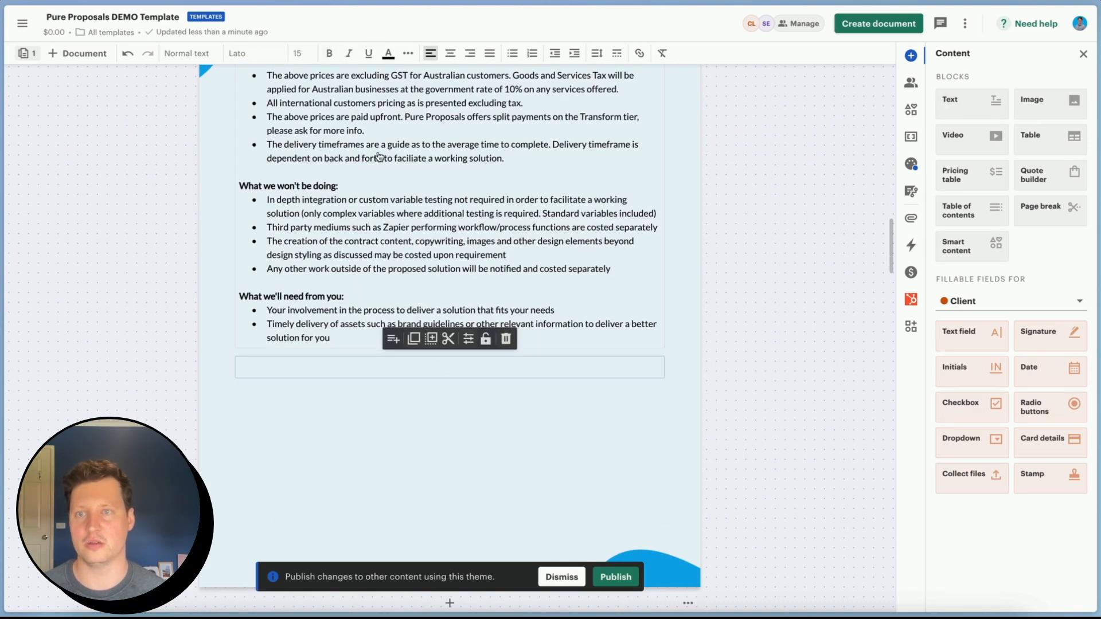
type("/")
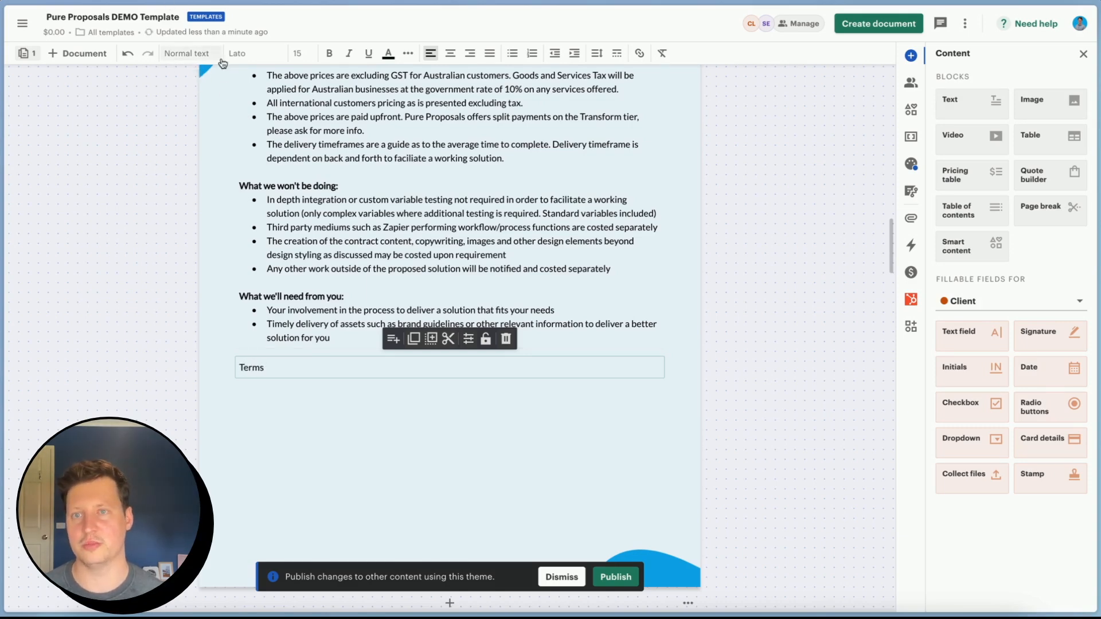
Apply the Heading 2 style to the new "Terms" text below the last bullet list.
key("shift+Home")
left_click(187, 54)
left_click(241, 156)
left_click(551, 257)
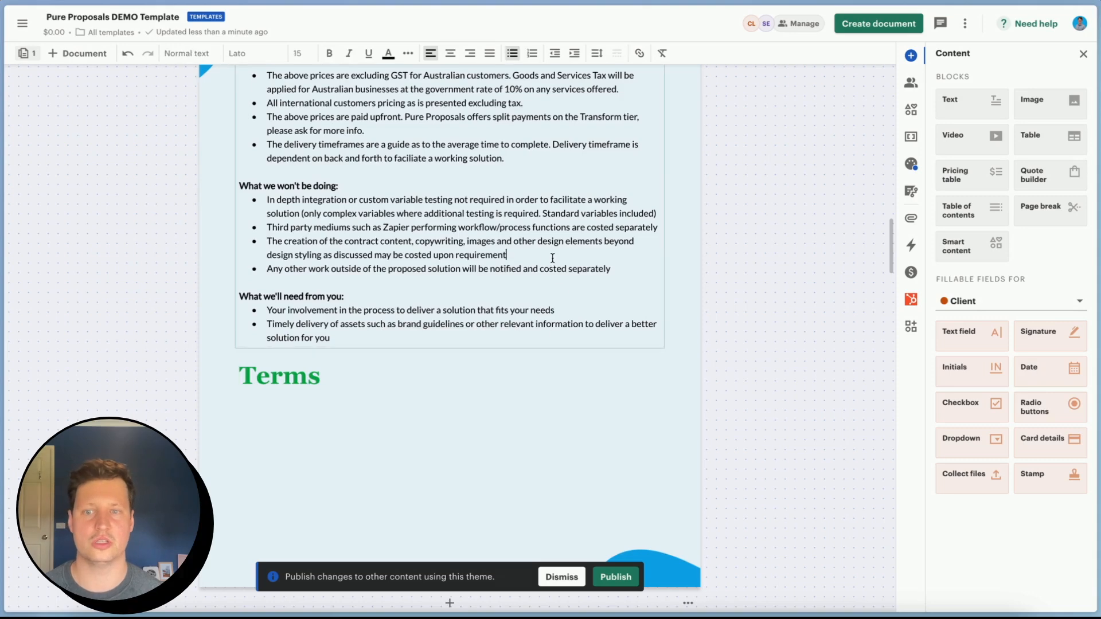
Review the theme's text typography settings, including normal text, links, filled fields, paragraph spacing and borders.
scroll(551, 259, "up", 3)
scroll(548, 262, "down", 1)
left_click(911, 164)
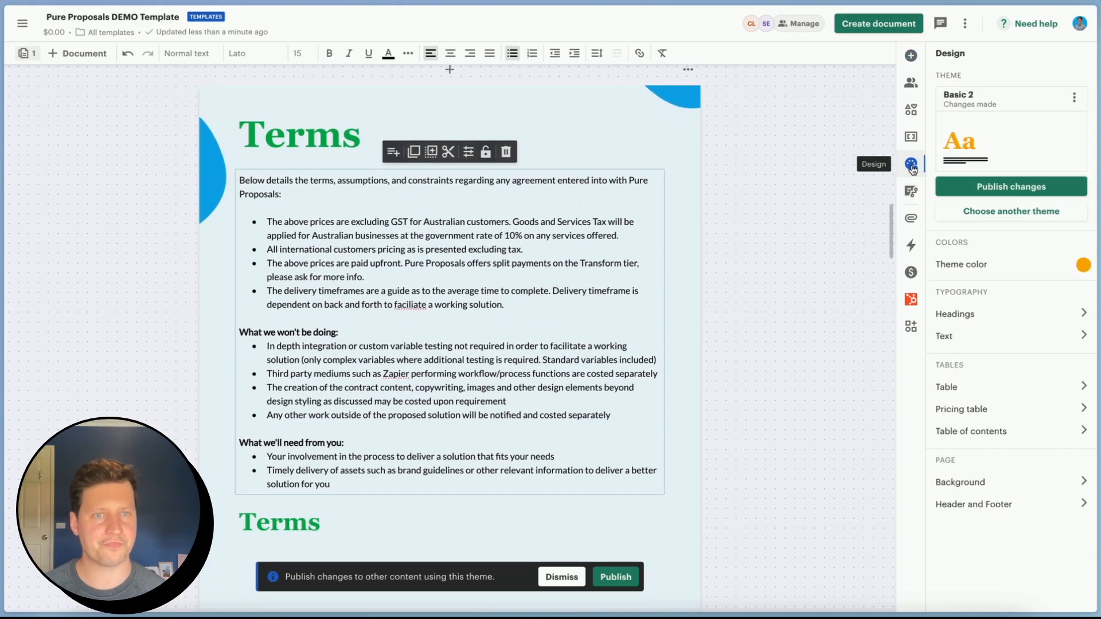
left_click(1004, 334)
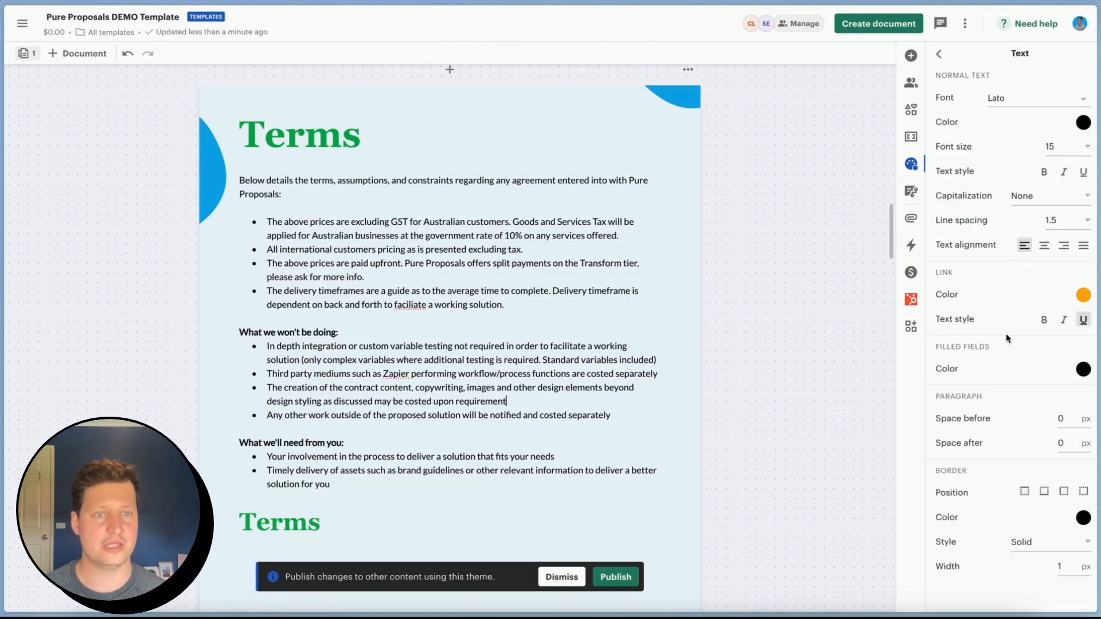
left_click(940, 54)
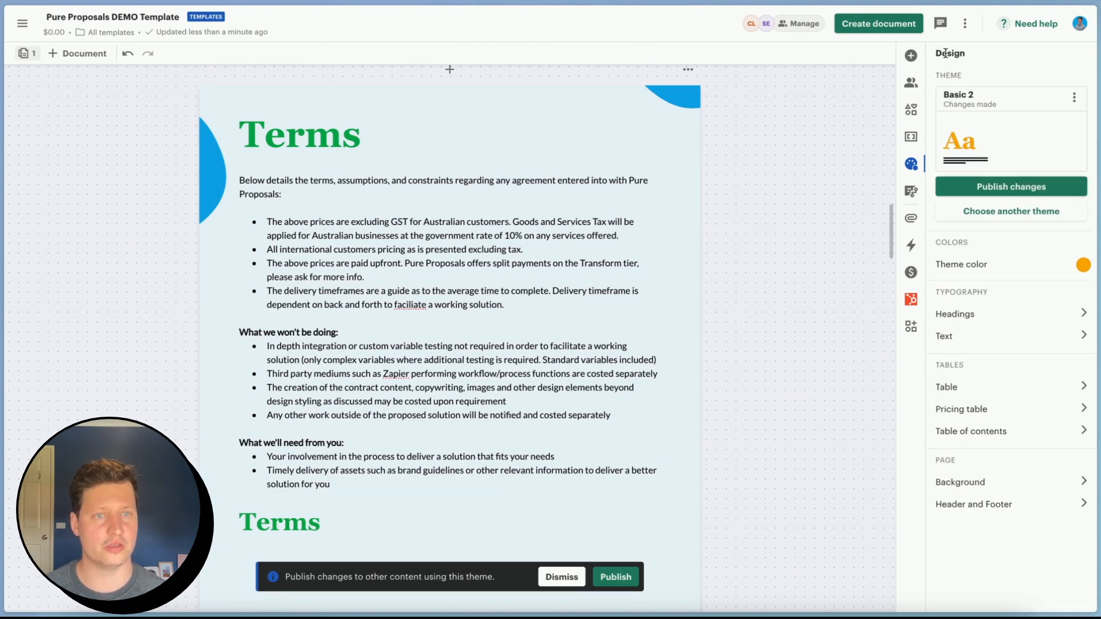
Open the theme's table styles and look through the template's pages for a table that uses them.
left_click(1022, 387)
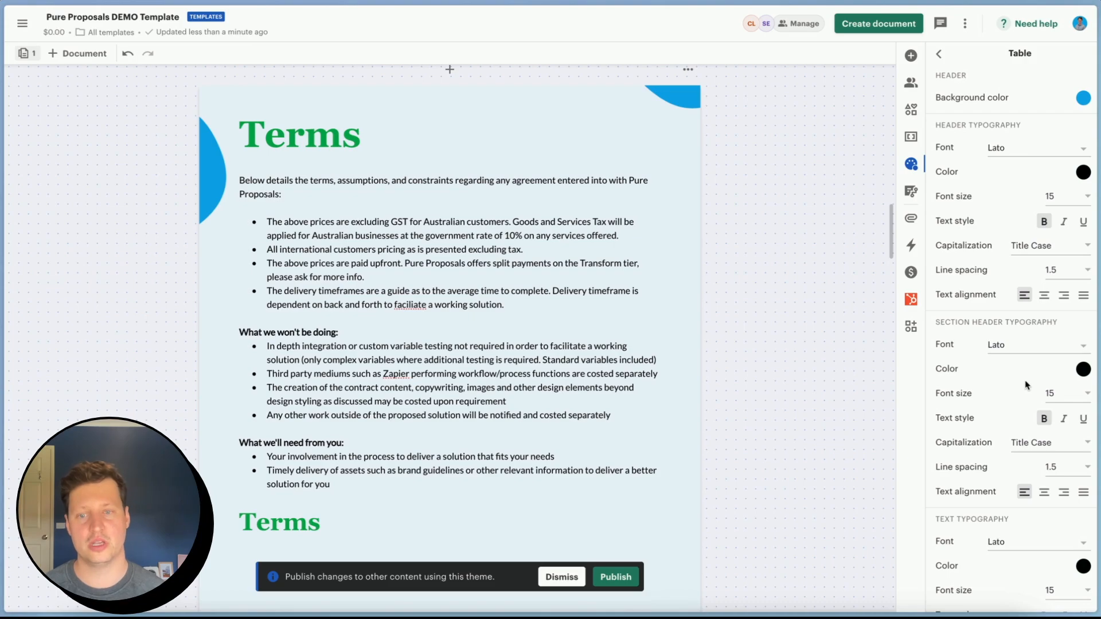
scroll(546, 318, "down", 20)
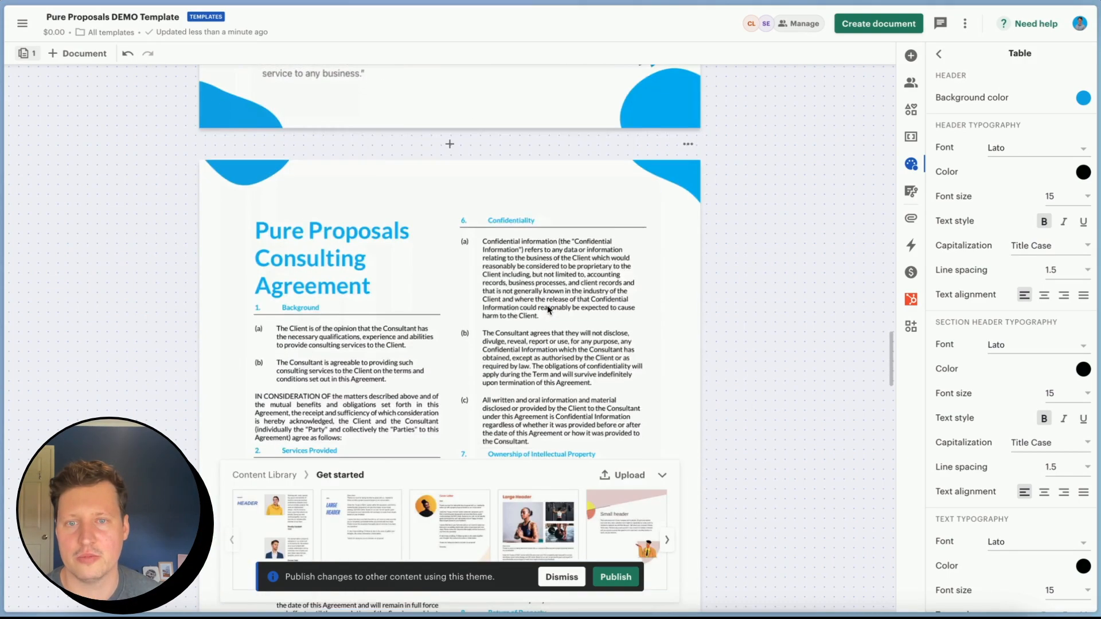
scroll(548, 310, "down", 10)
scroll(548, 311, "up", 5)
scroll(548, 310, "down", 6)
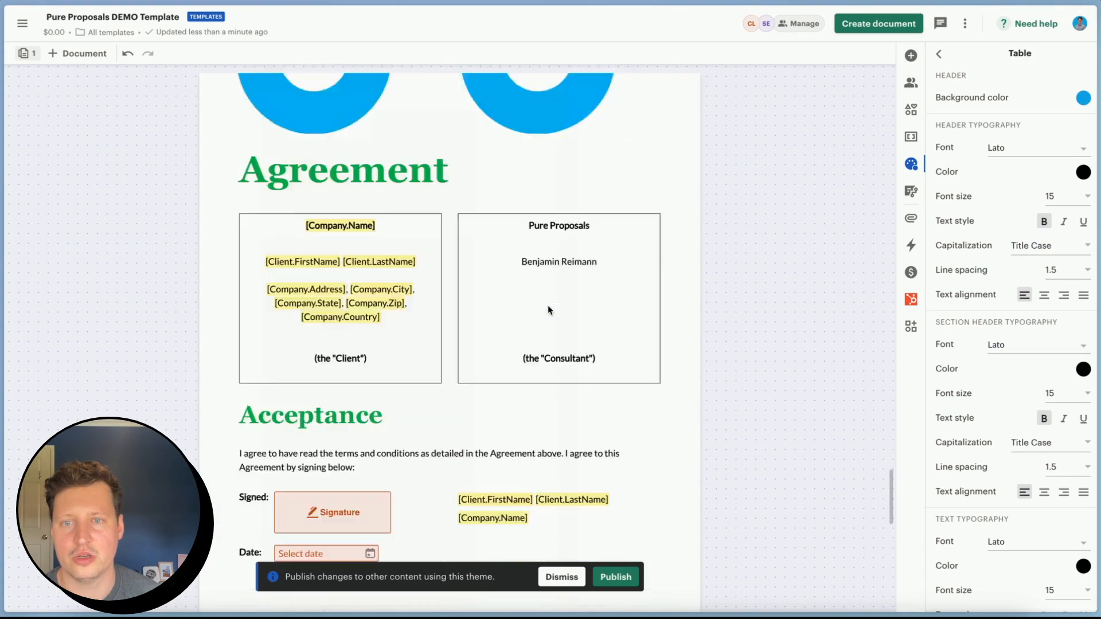
scroll(548, 310, "up", 20)
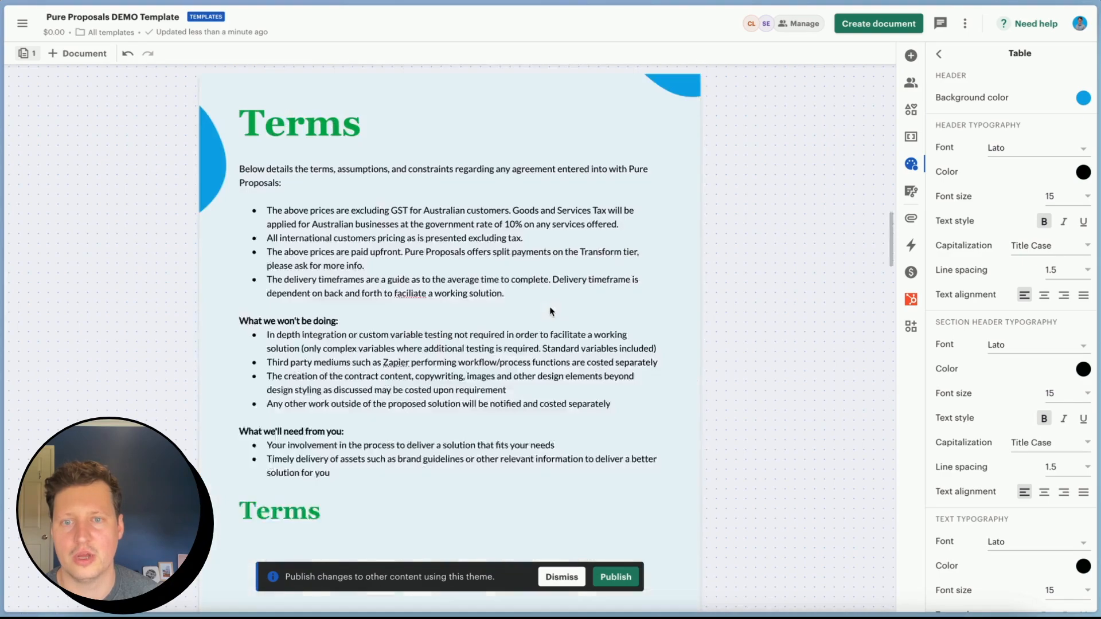
scroll(554, 313, "down", 10)
scroll(555, 312, "up", 4)
scroll(554, 313, "down", 10)
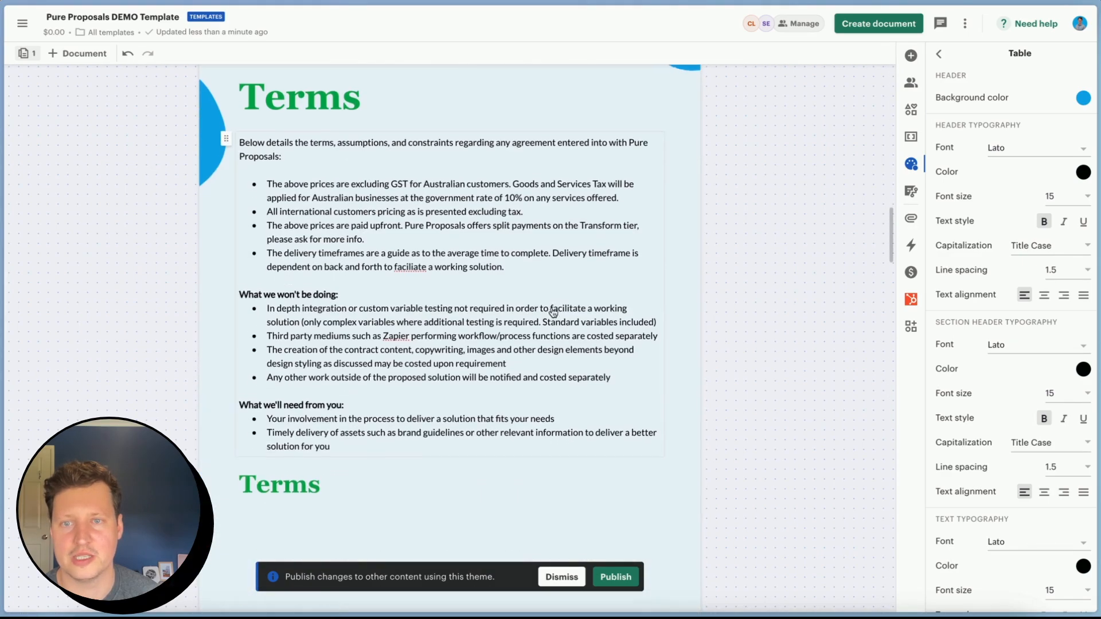
Add a table block below the second "Terms" heading and open the theme's table styles.
left_click(910, 56)
left_click_drag(1061, 141, 435, 496)
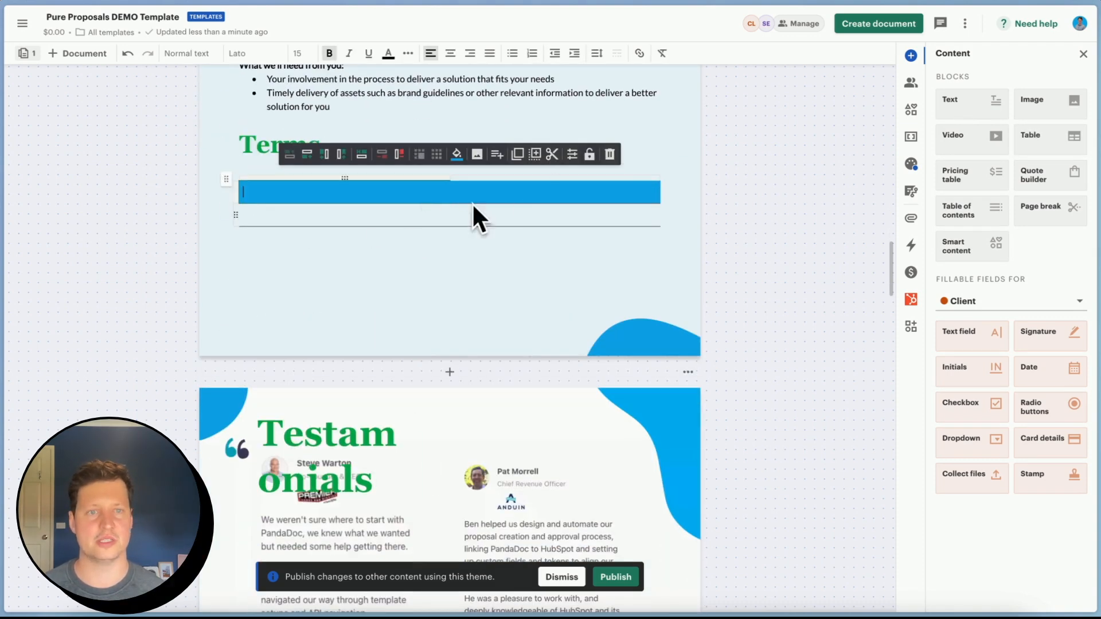
left_click(910, 166)
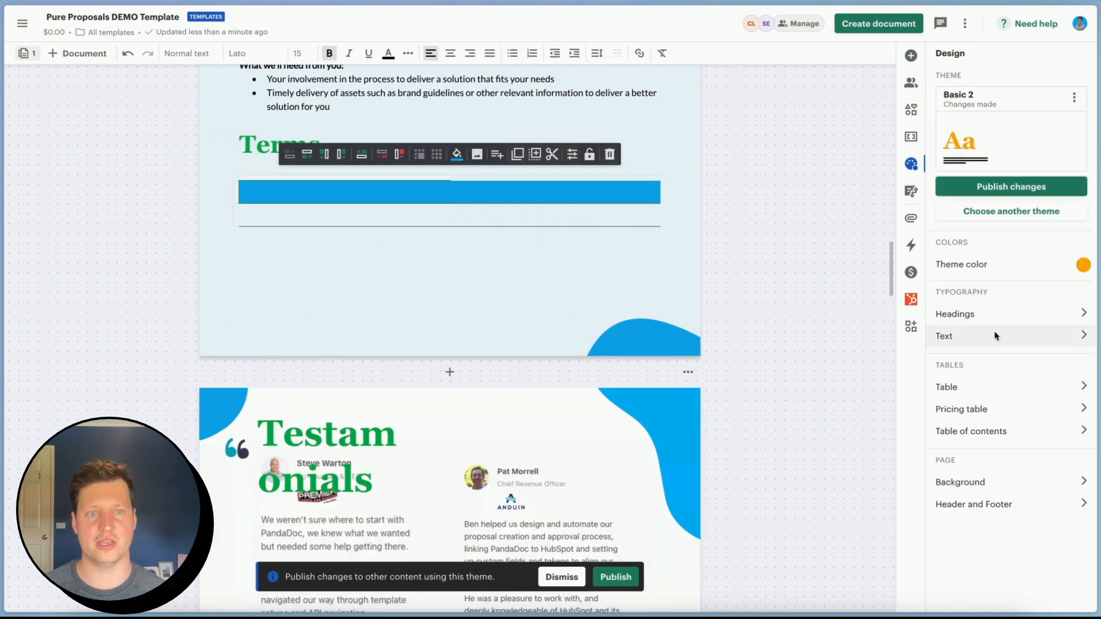
left_click(999, 389)
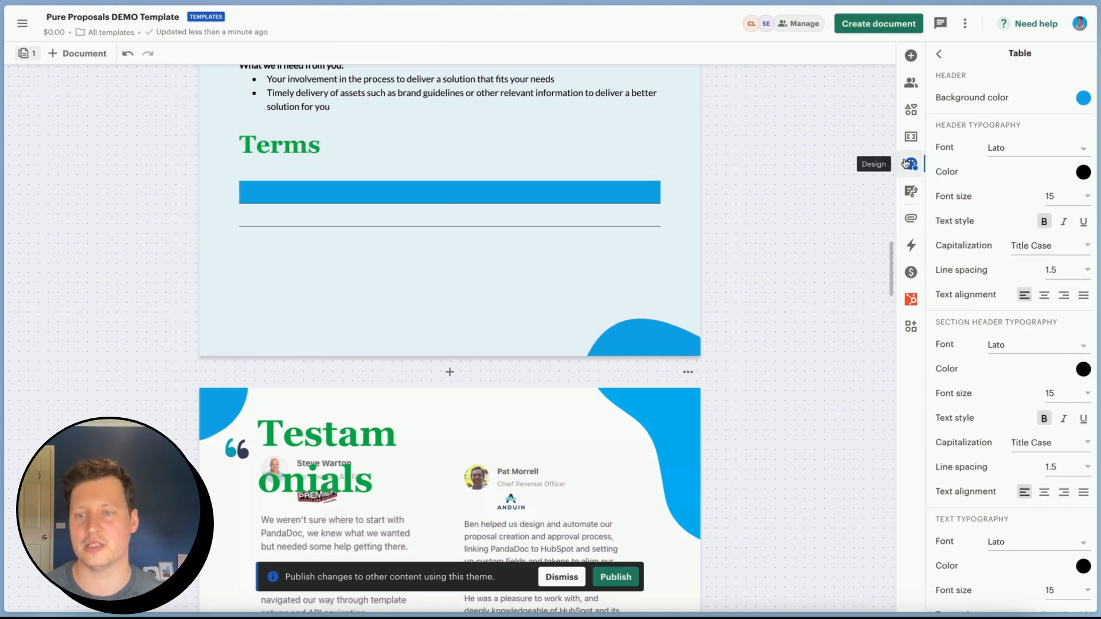
Remove the header background color from the theme's table style and check the new table's header row.
scroll(1033, 276, "down", 1)
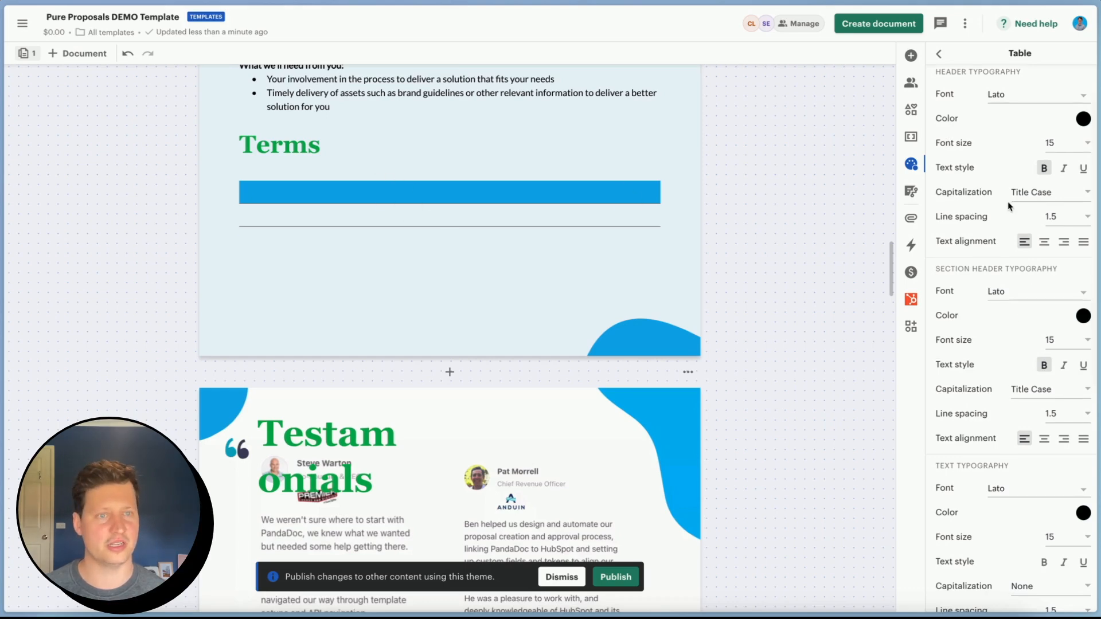
scroll(1008, 206, "down", 5)
scroll(1009, 206, "up", 6)
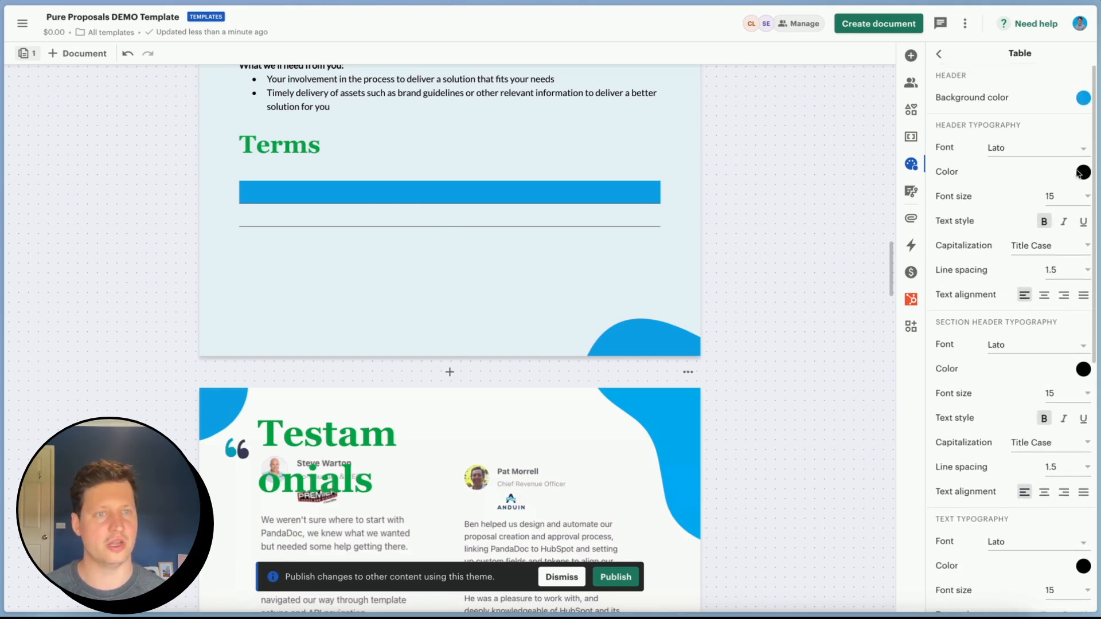
left_click(1082, 99)
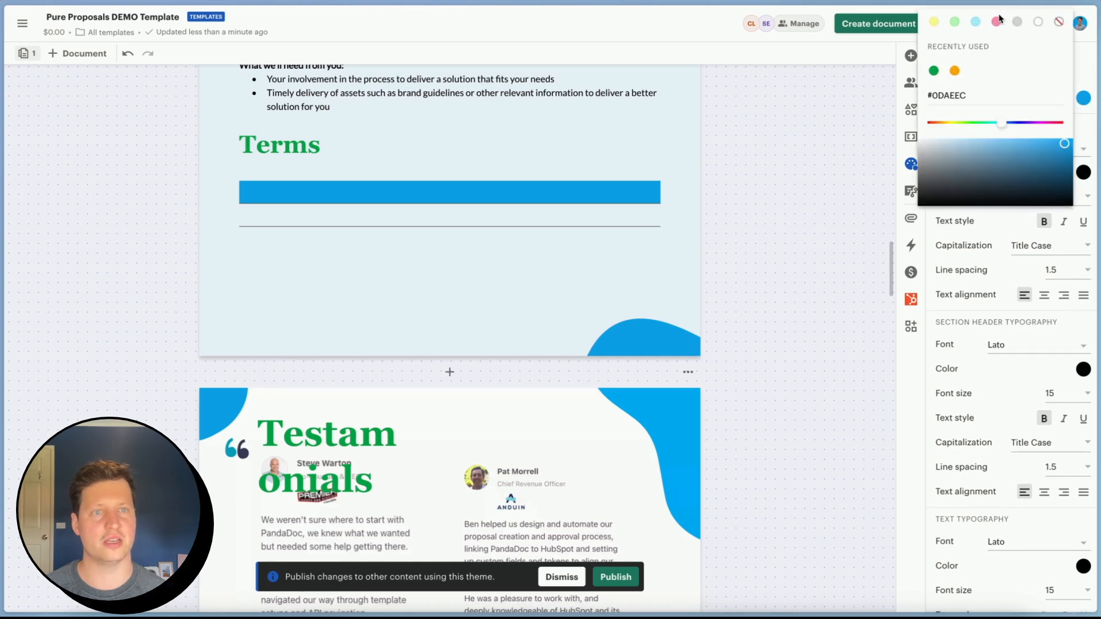
left_click(1058, 23)
left_click(337, 189)
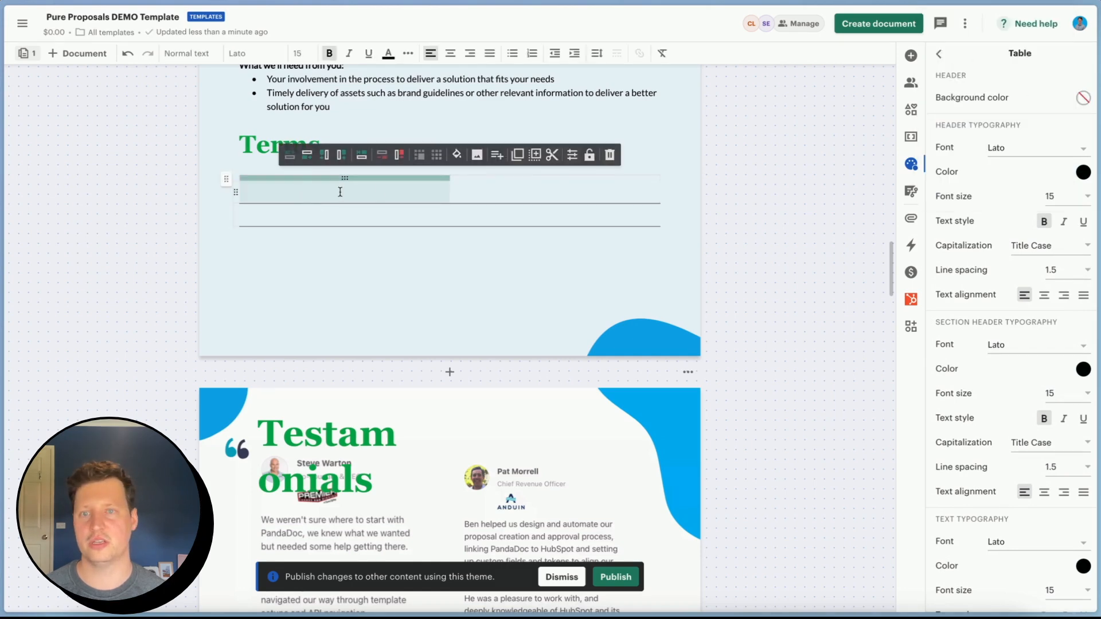
Turn on vertical borders in the theme's table style and check the cells of the new table.
scroll(1074, 328, "down", 7)
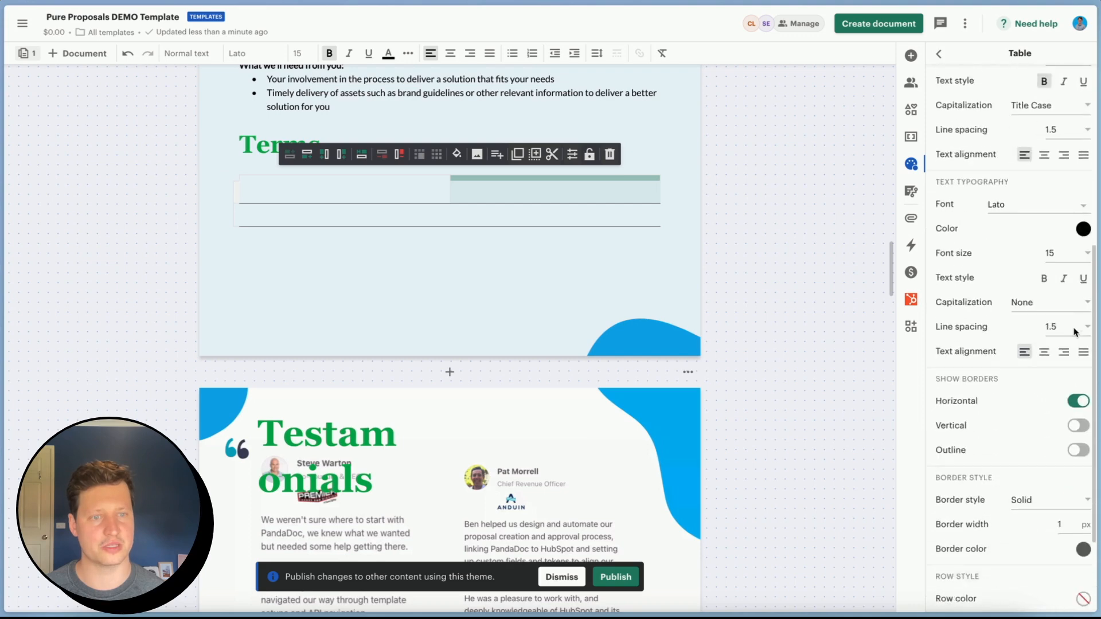
left_click(1079, 341)
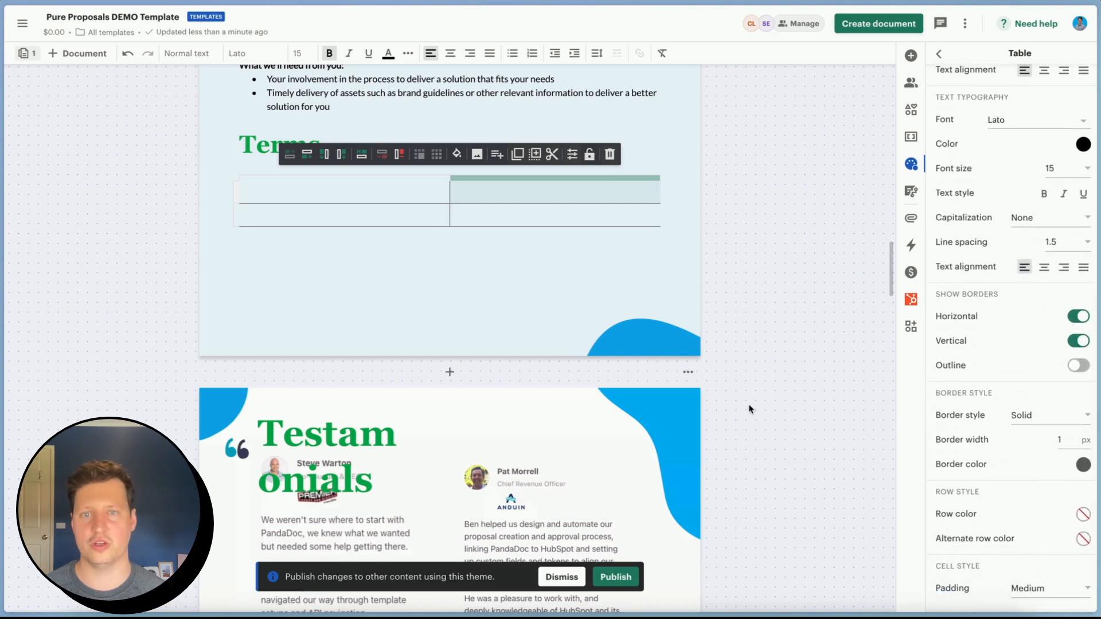
left_click(407, 237)
left_click(342, 197)
left_click(511, 195)
left_click(339, 211)
left_click(486, 214)
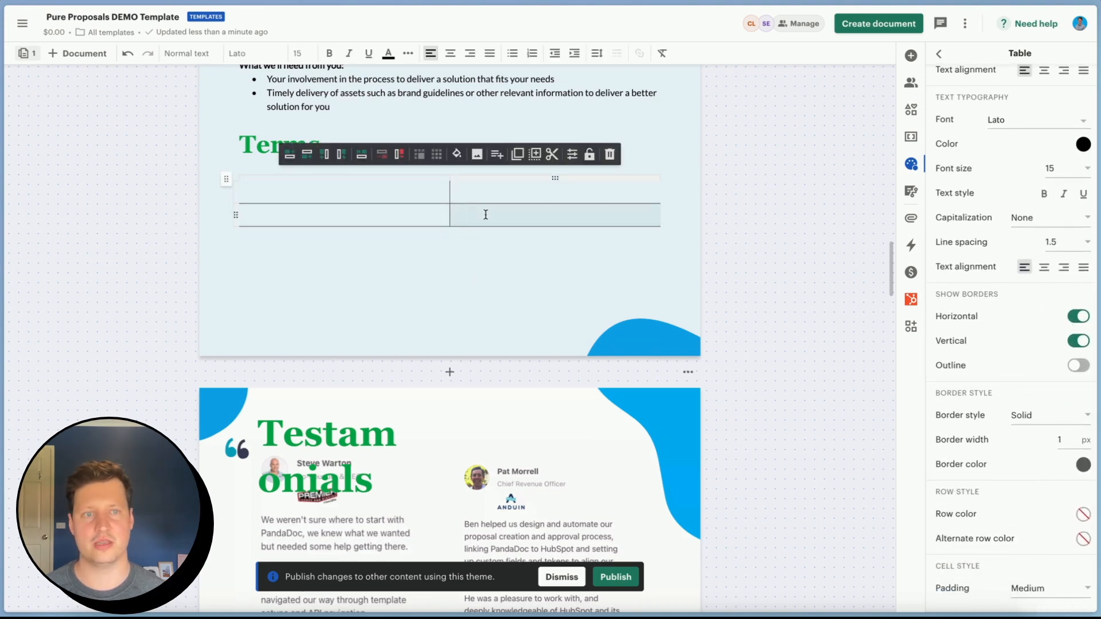
Review the theme's pricing table styles.
left_click(912, 164)
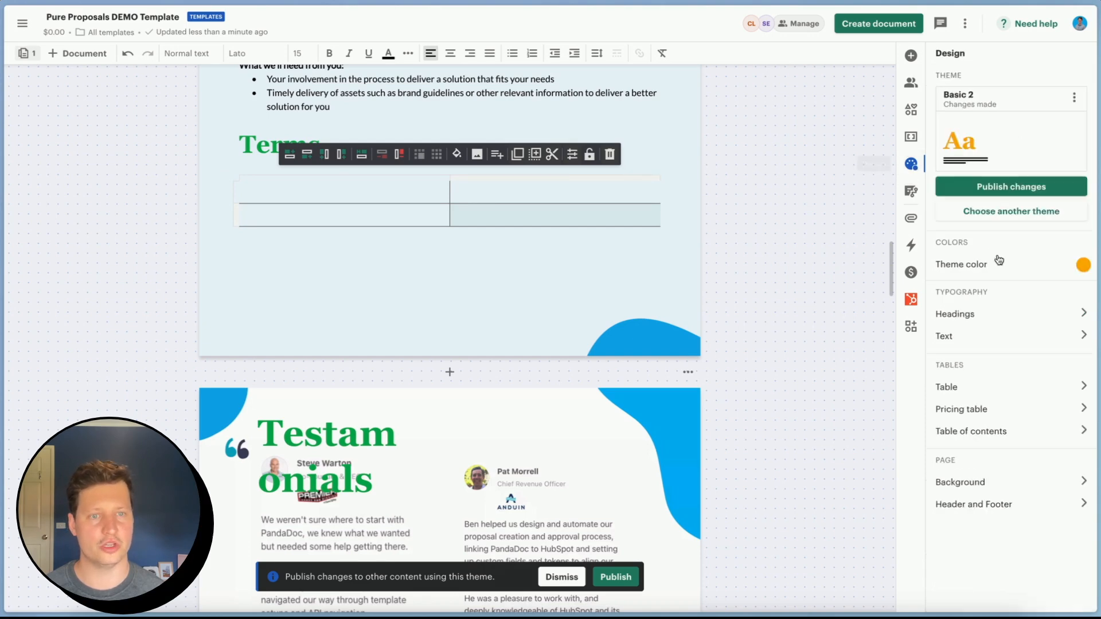
left_click(994, 410)
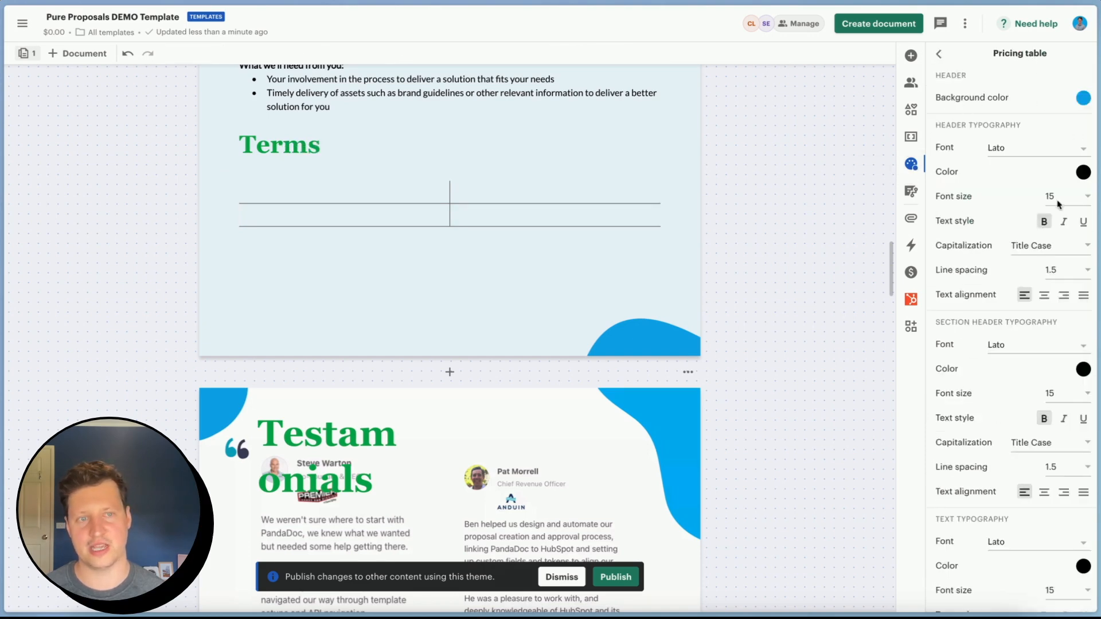
scroll(1018, 378, "down", 5)
left_click(939, 55)
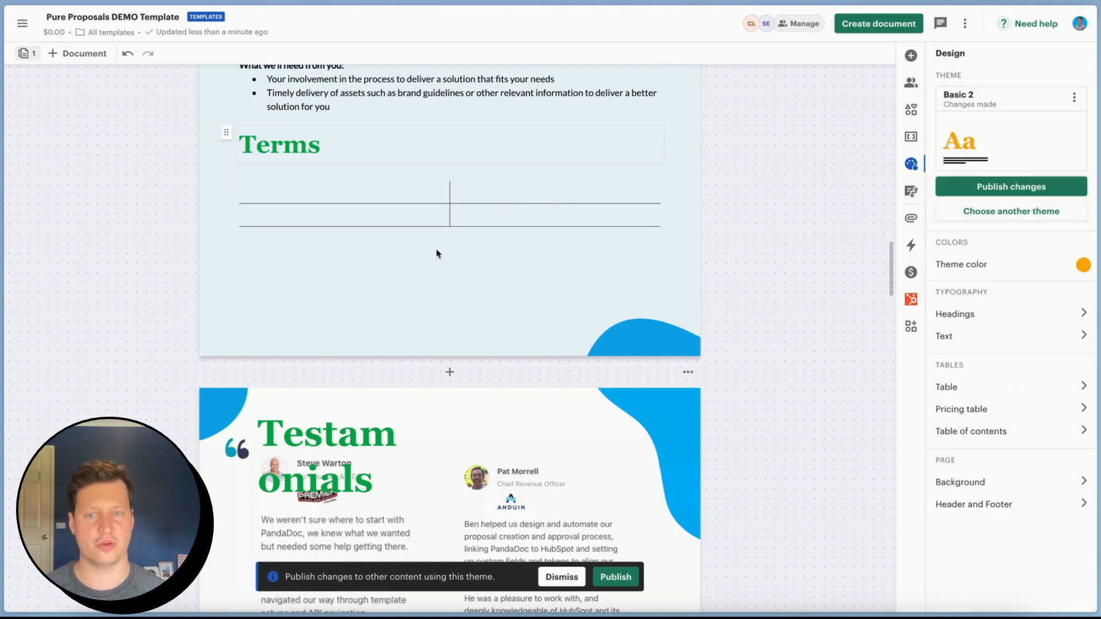
Inspect the theme's background color setting, compare the template's page backgrounds and view the Terms page's options.
scroll(481, 272, "up", 1)
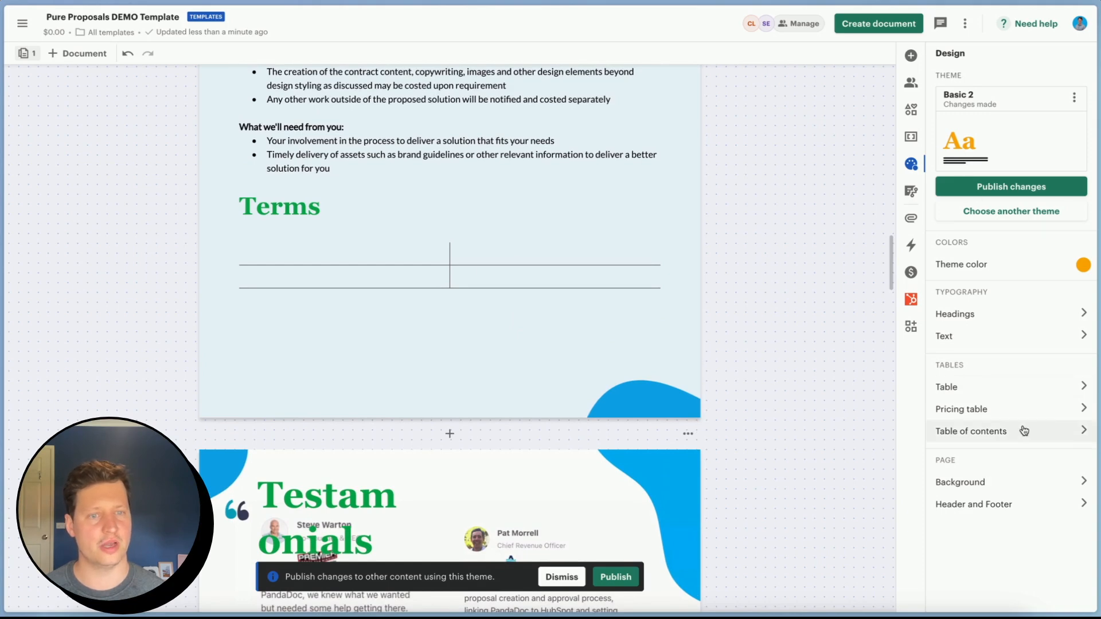
left_click(1072, 485)
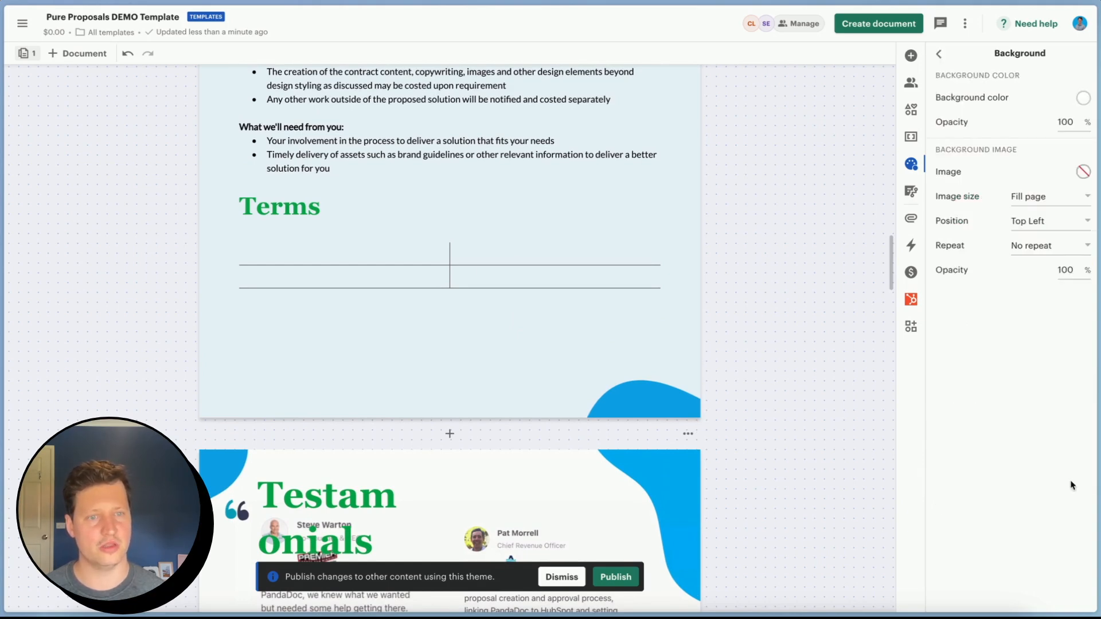
left_click(1084, 99)
scroll(645, 325, "up", 5)
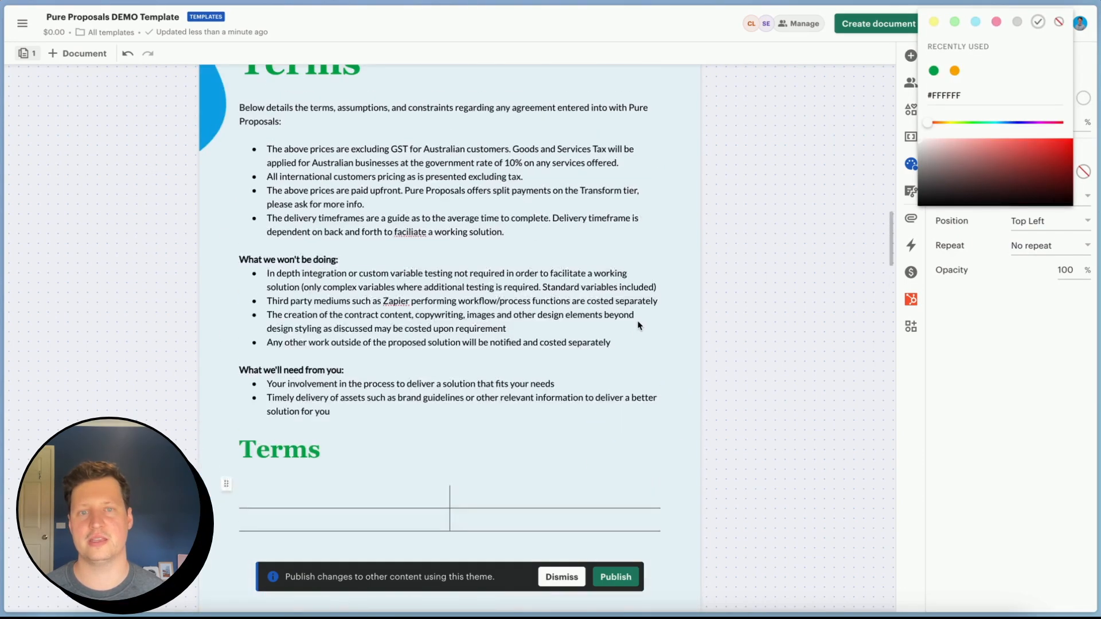
scroll(639, 325, "up", 6)
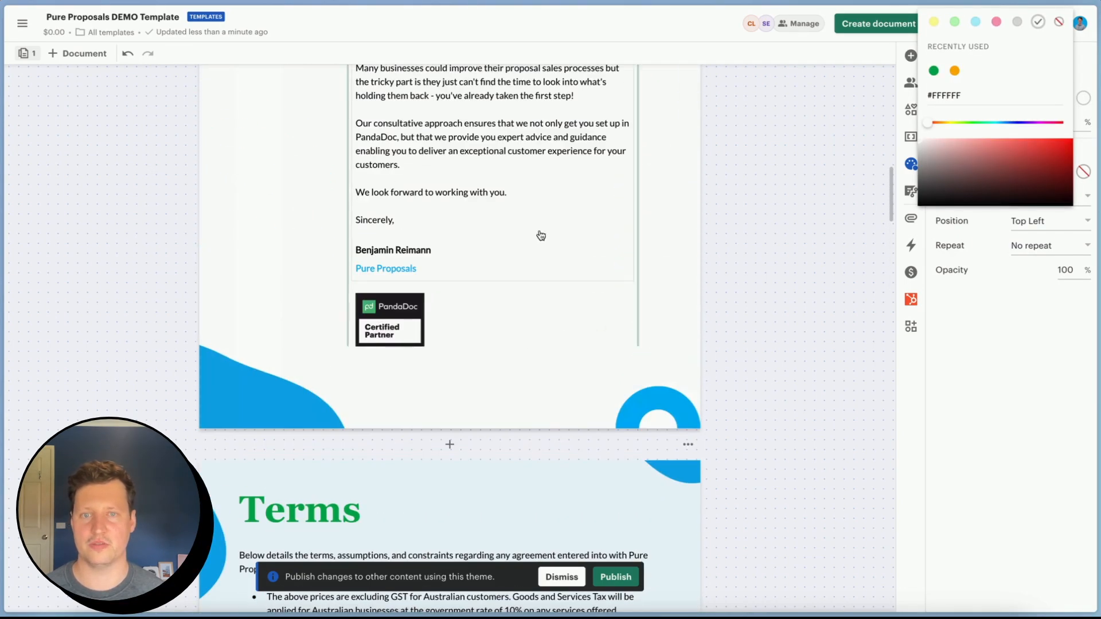
scroll(521, 377, "down", 5)
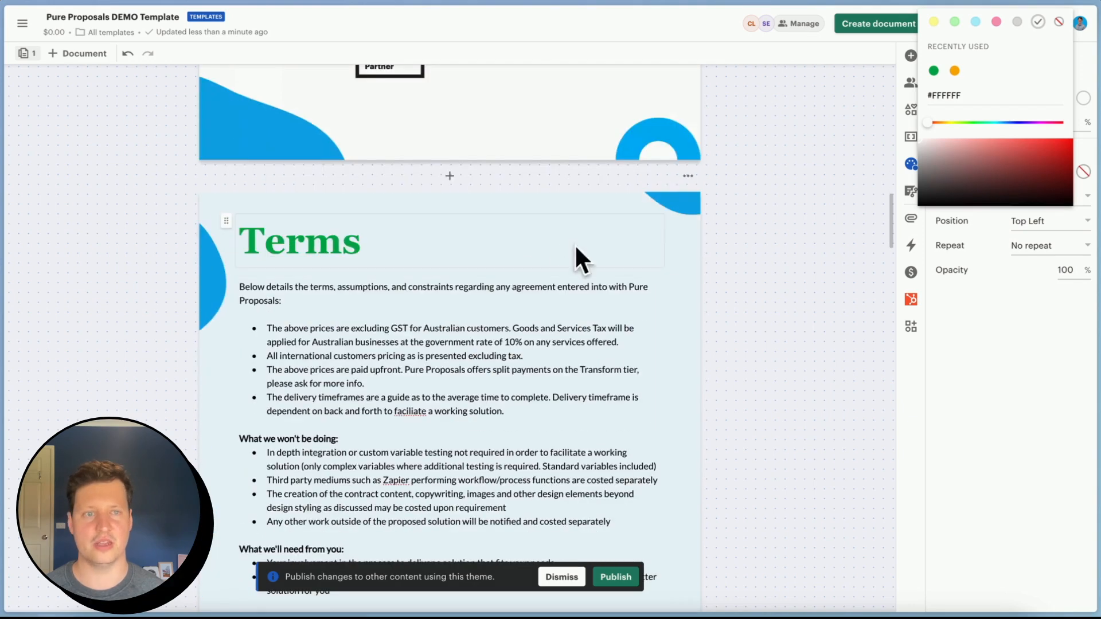
left_click(688, 176)
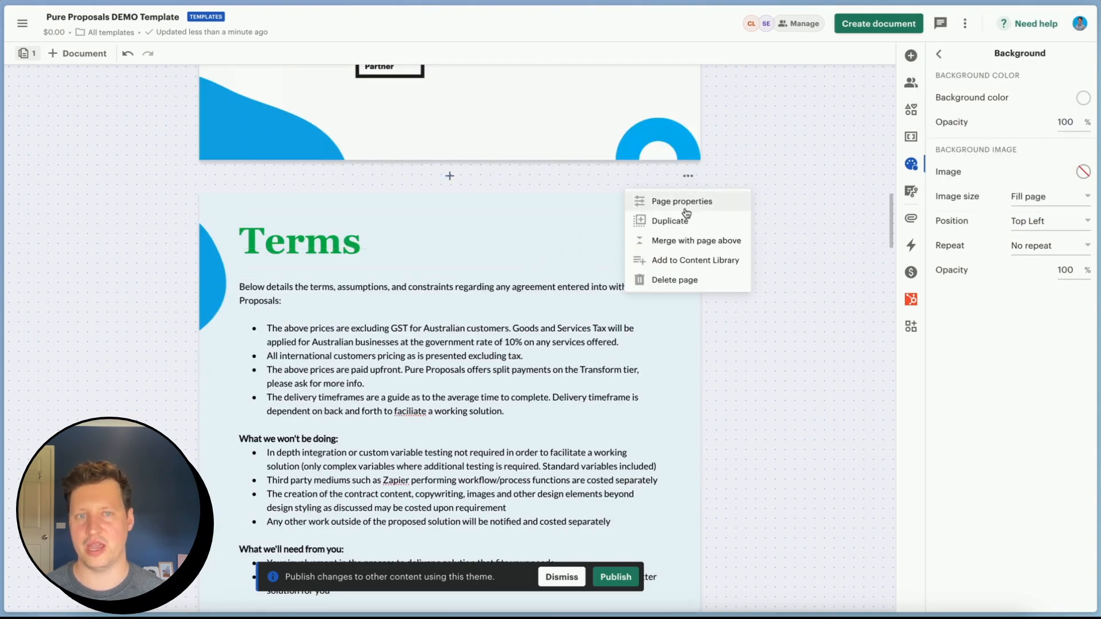
Set the theme's page background color to light green #BEFCBE and check the template's pages.
left_click(916, 167)
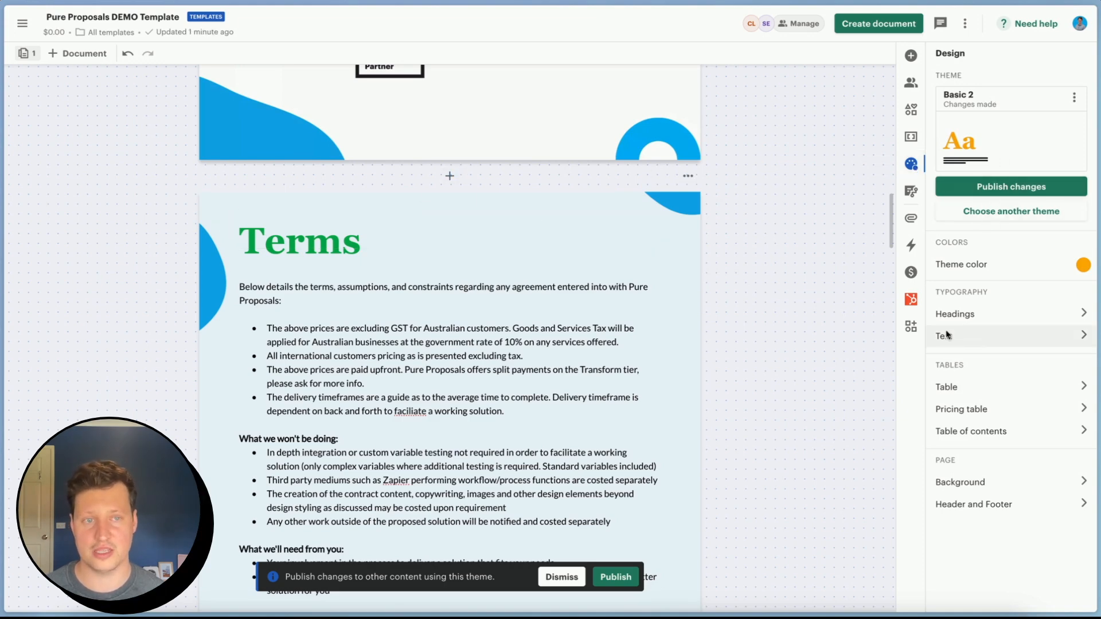
left_click(1013, 483)
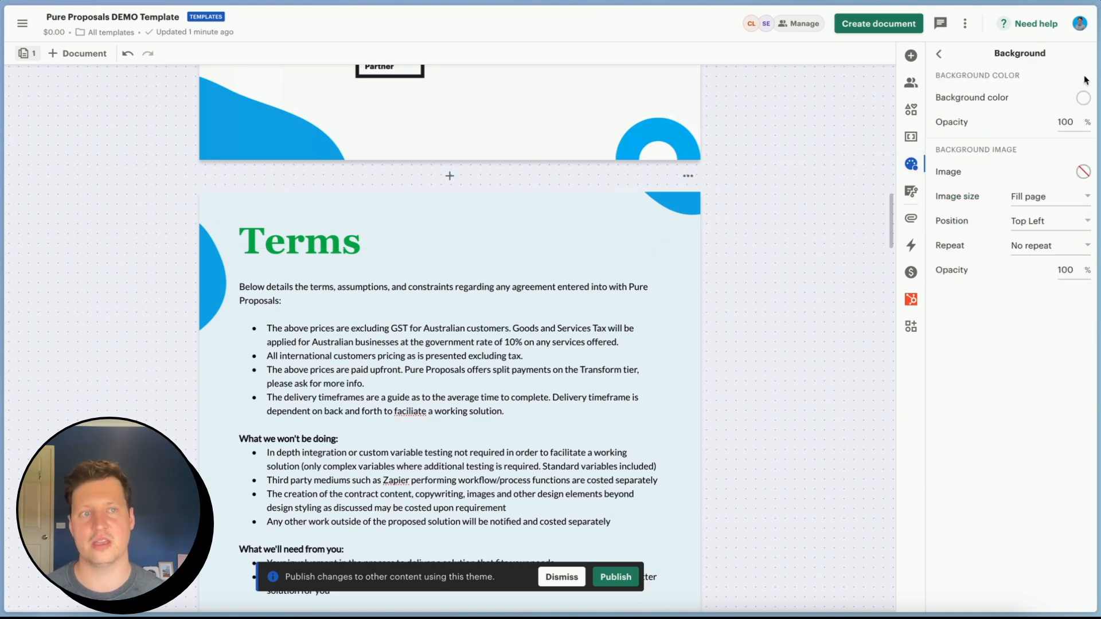
left_click(1084, 98)
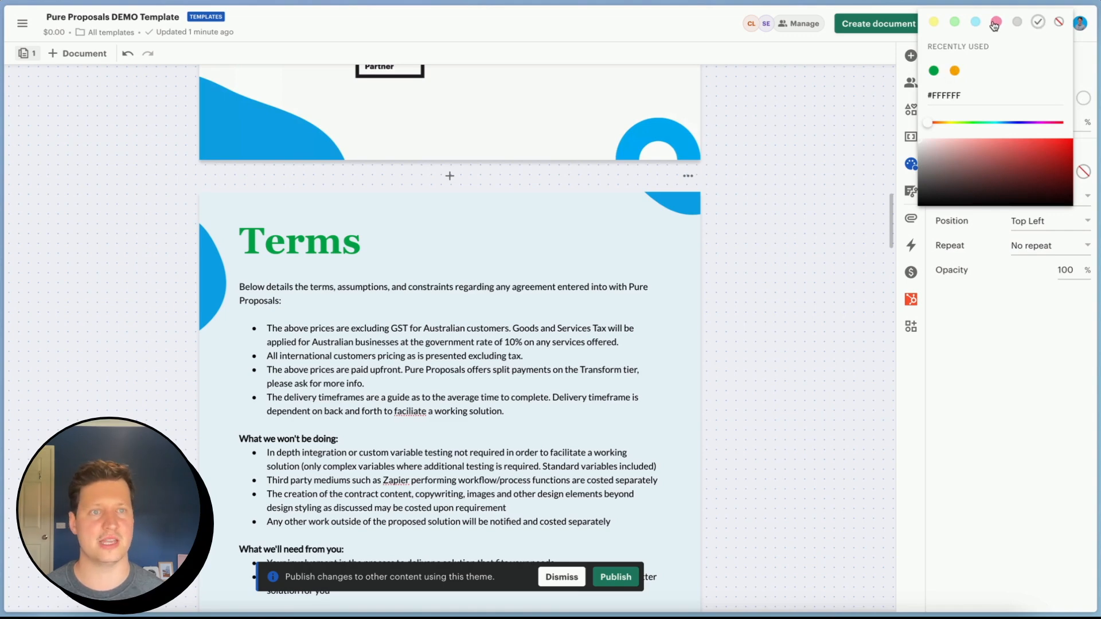
left_click(954, 23)
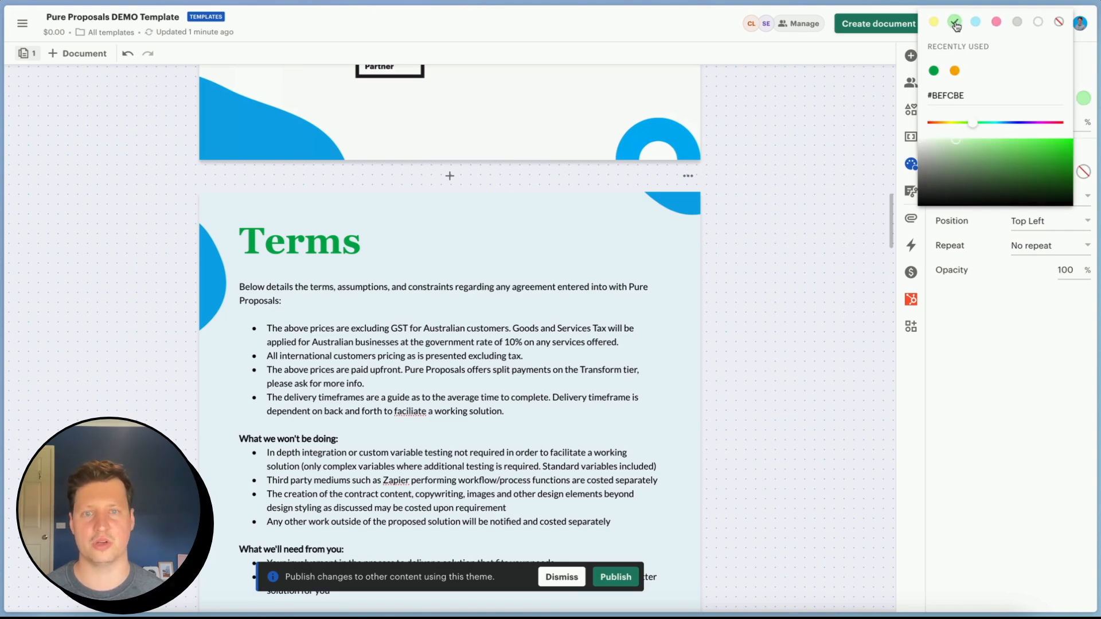
scroll(695, 248, "down", 20)
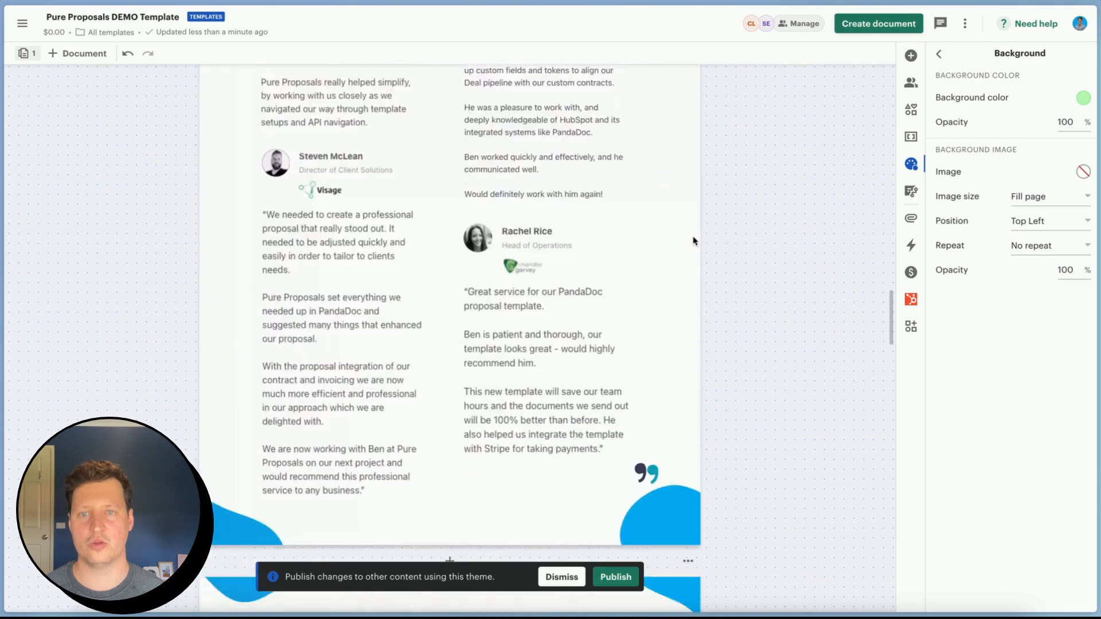
scroll(692, 241, "down", 3)
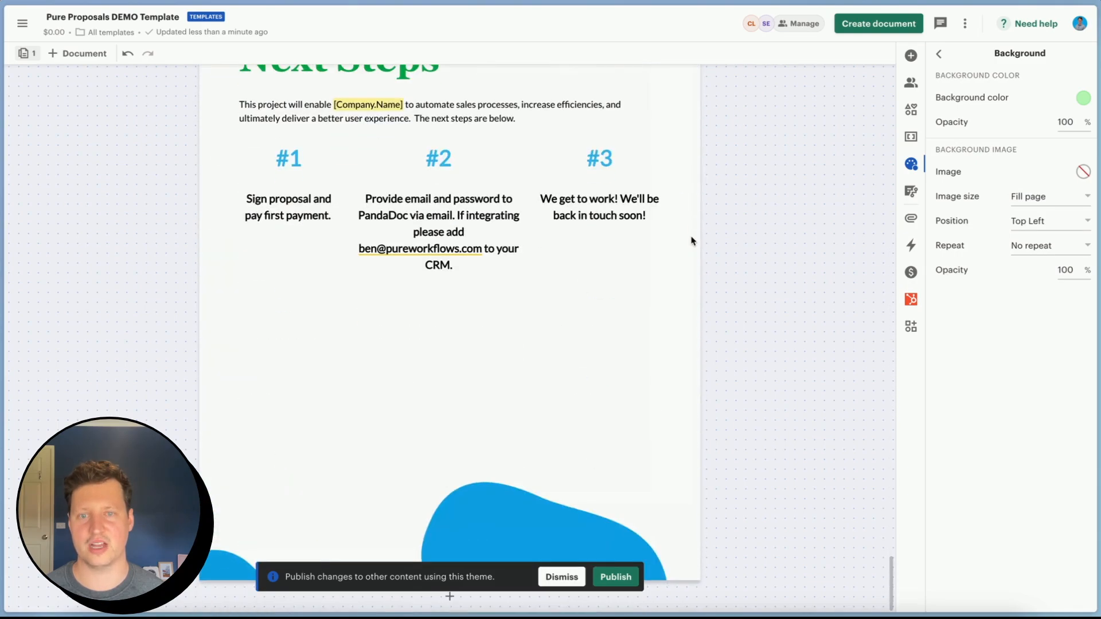
scroll(507, 437, "up", 7)
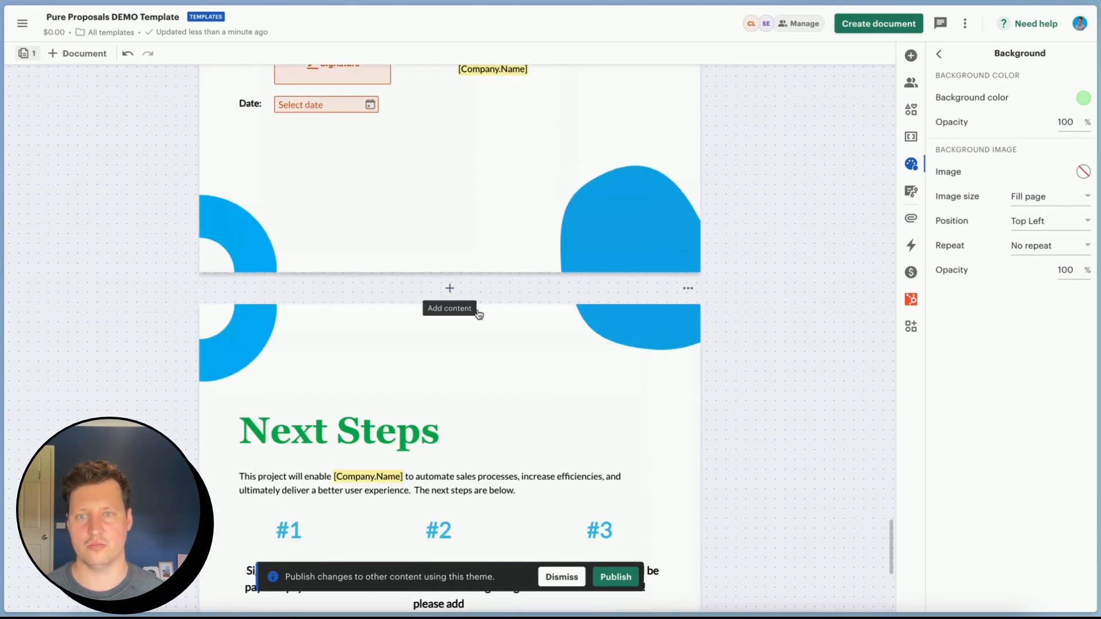
Insert a blank page after the Terms page and check the theme background on it.
scroll(450, 290, "up", 20)
scroll(554, 358, "down", 3)
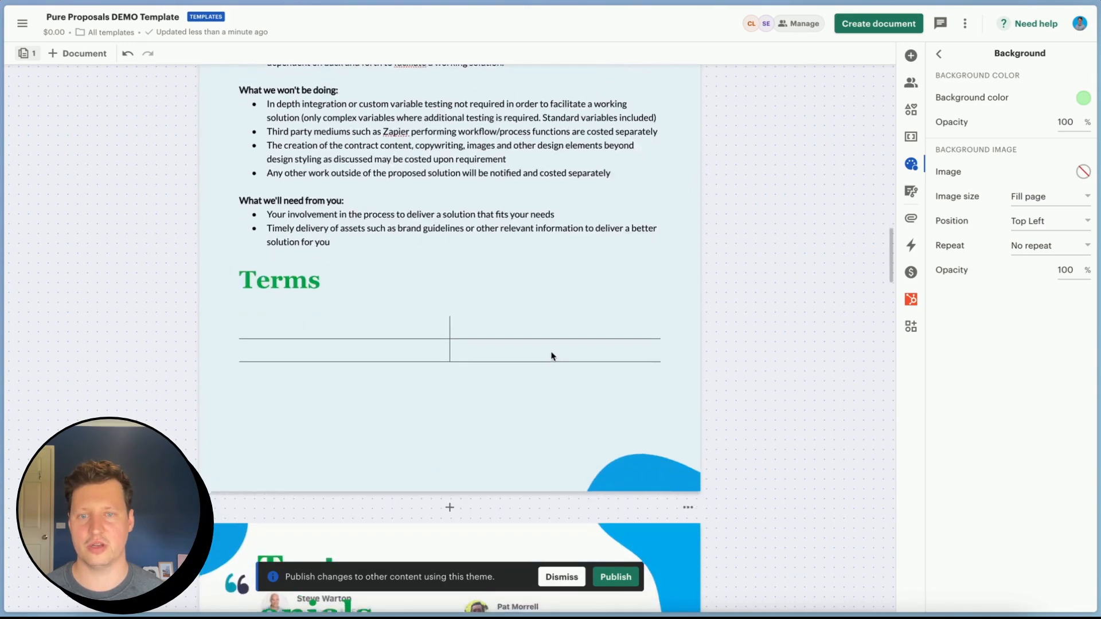
left_click(450, 446)
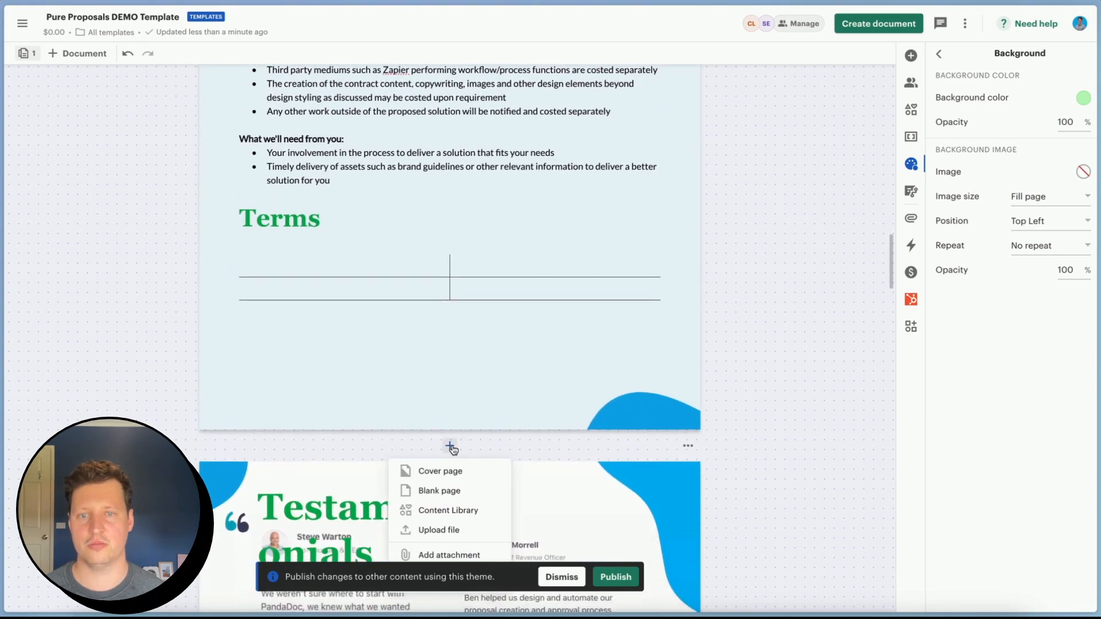
left_click(441, 492)
scroll(562, 304, "down", 3)
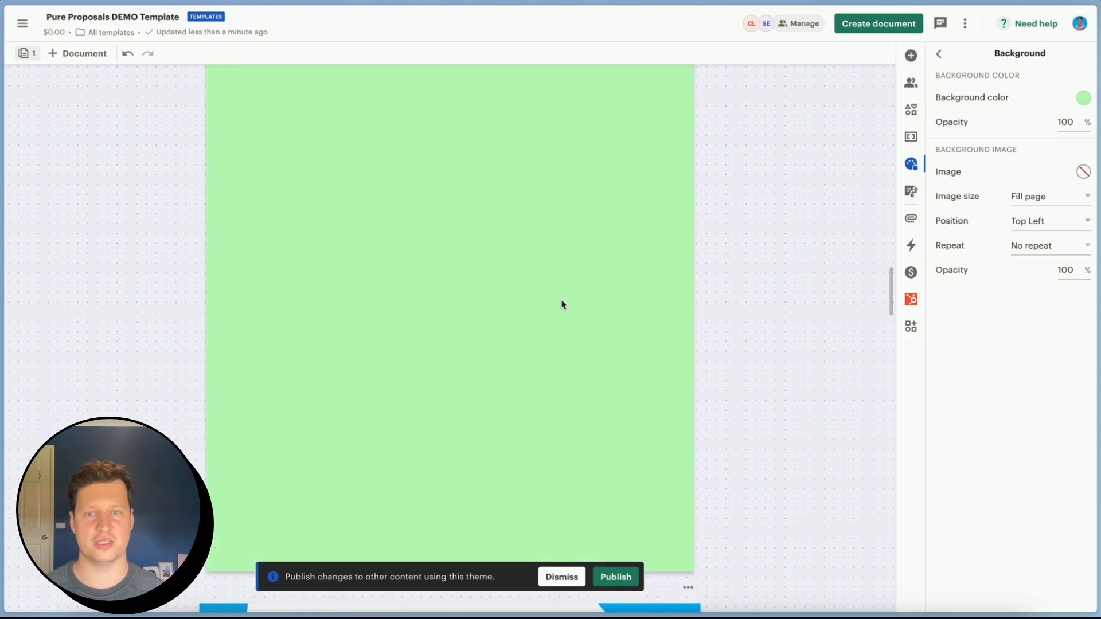
scroll(562, 304, "up", 5)
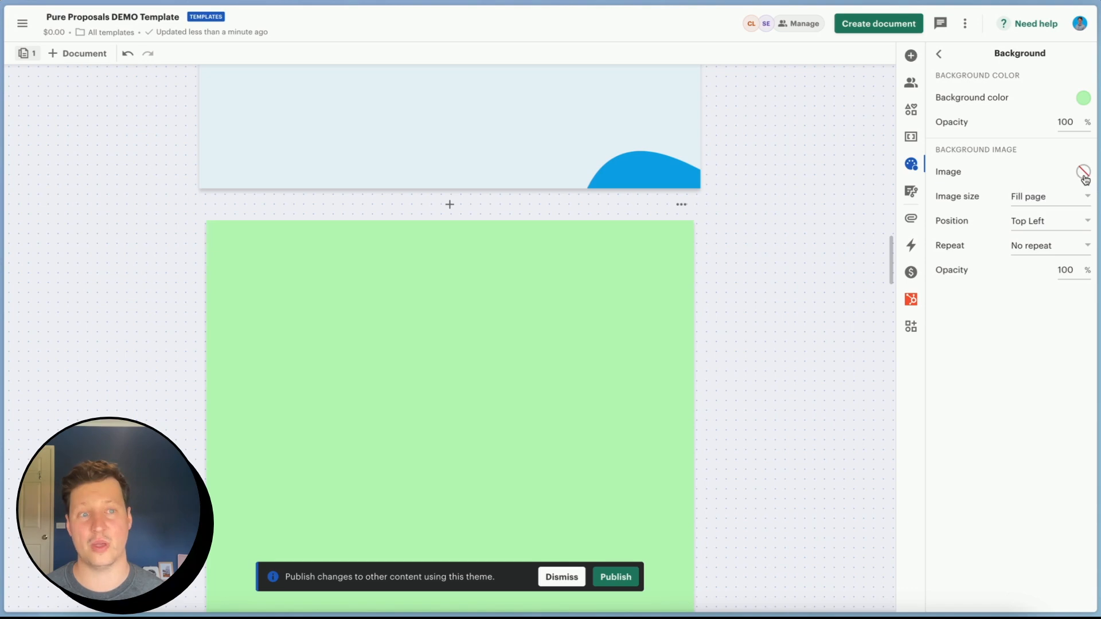
Compare the Terms page with the new blank page and inspect the Terms page's background color and image properties.
scroll(659, 204, "up", 5)
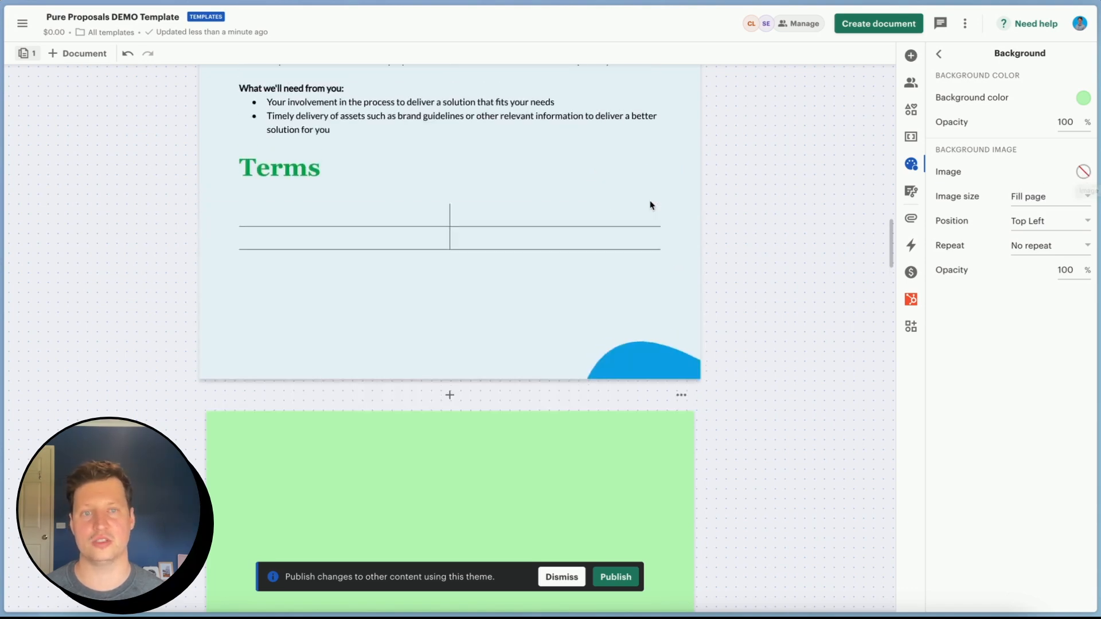
scroll(621, 360, "up", 3)
scroll(620, 360, "up", 5)
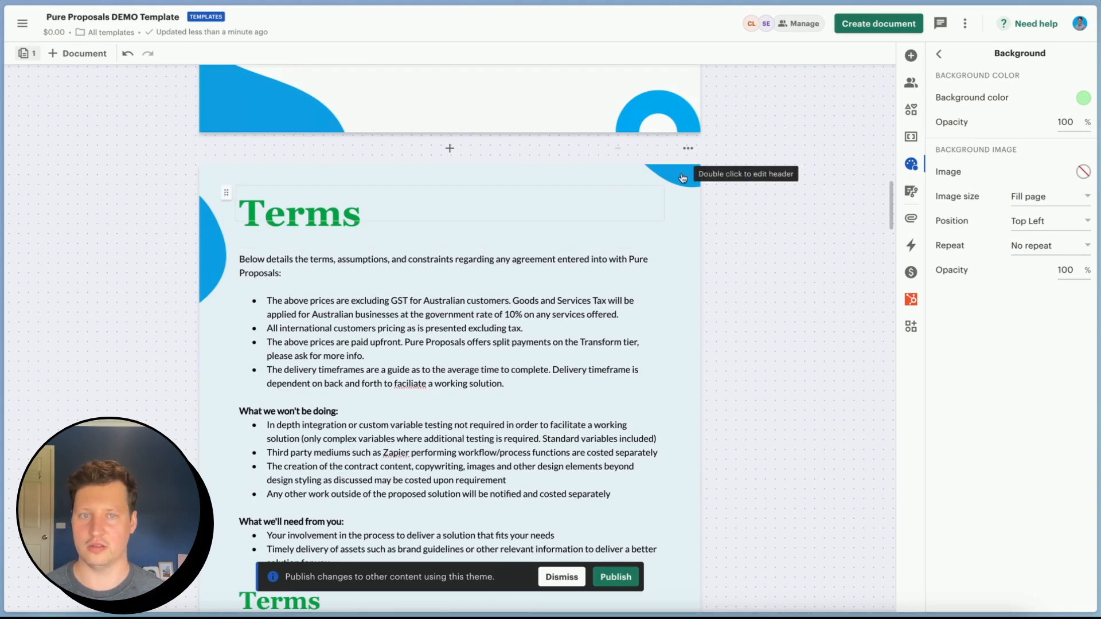
scroll(685, 176, "down", 1)
scroll(359, 276, "down", 4)
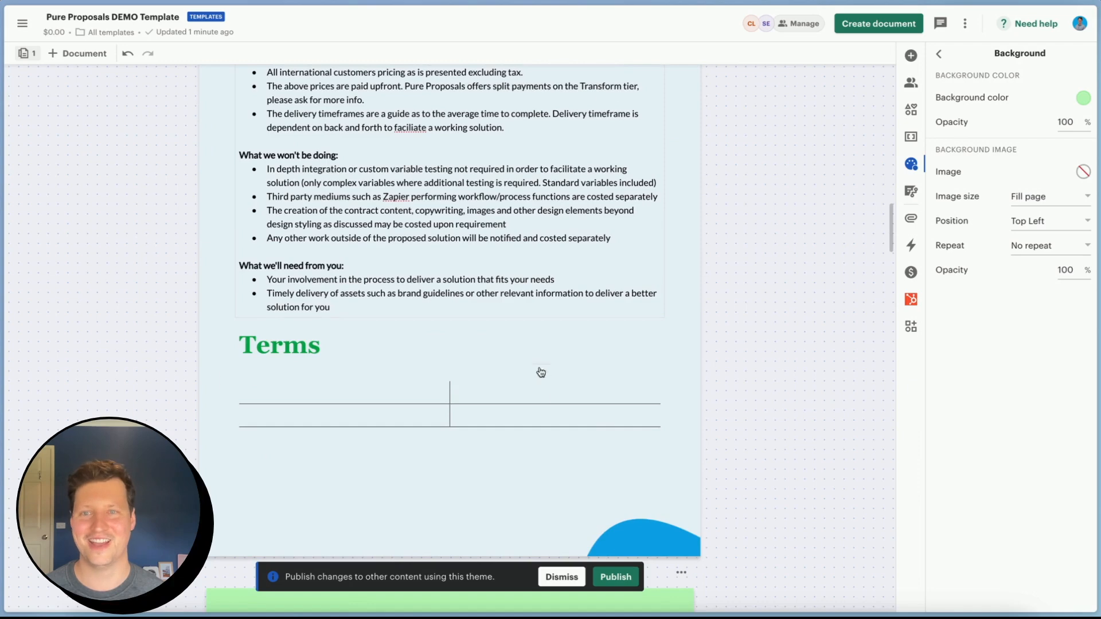
scroll(599, 494, "down", 3)
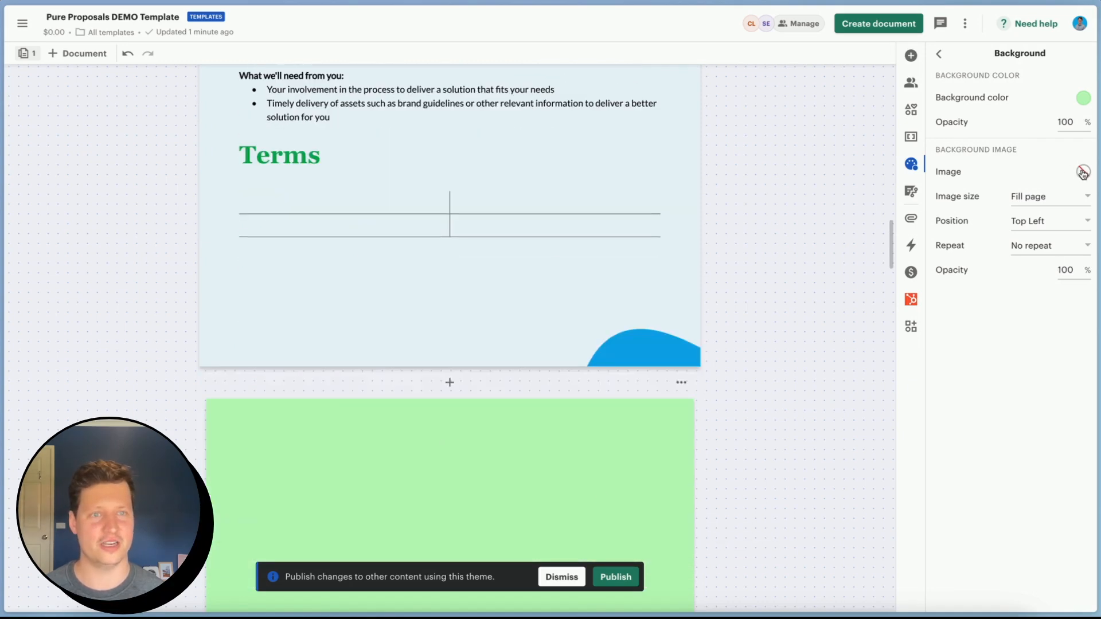
scroll(687, 175, "up", 8)
left_click(687, 172)
left_click(695, 189)
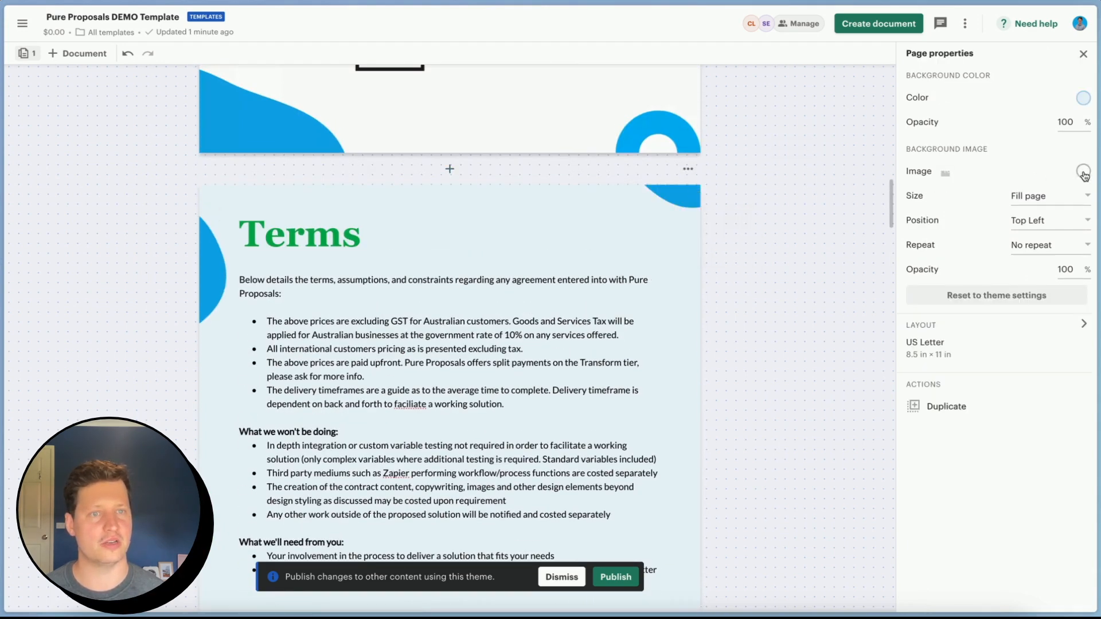
left_click(1084, 54)
Review the theme's header and footer style settings.
left_click(911, 164)
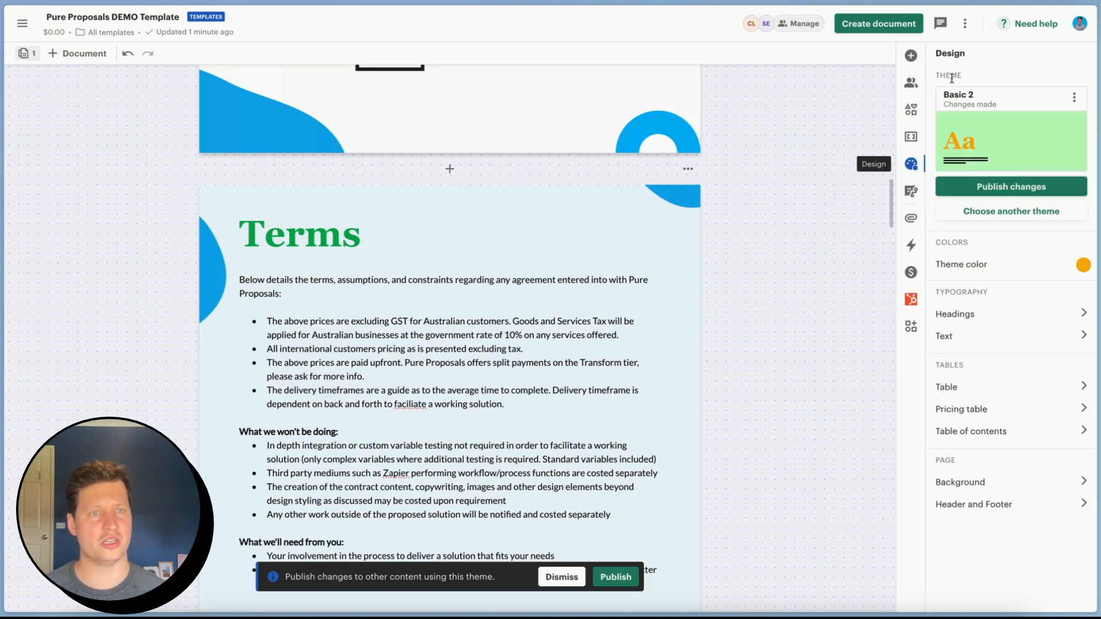
left_click(1025, 510)
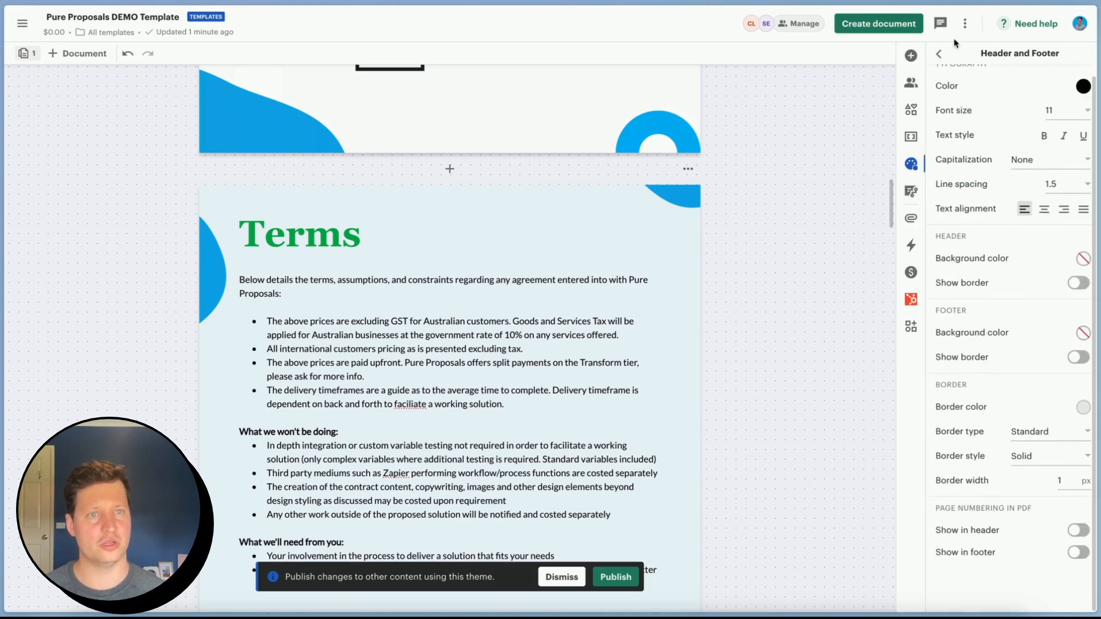
left_click(939, 54)
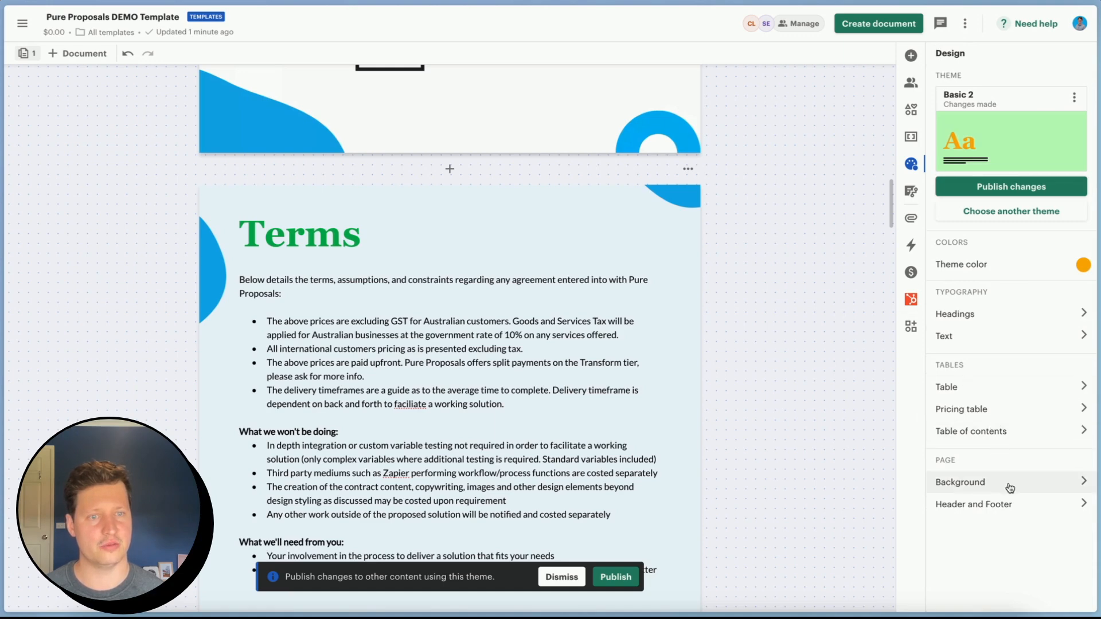
Review the template's layout setup with its page size options, and recheck the theme's background settings.
left_click(966, 26)
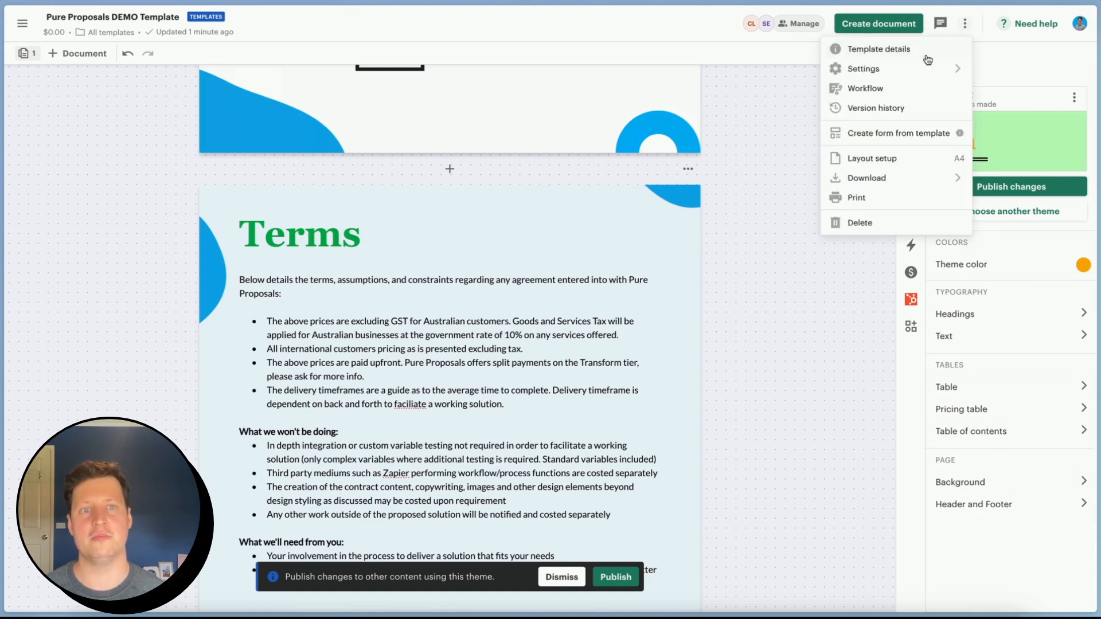
mouse_move(927, 74)
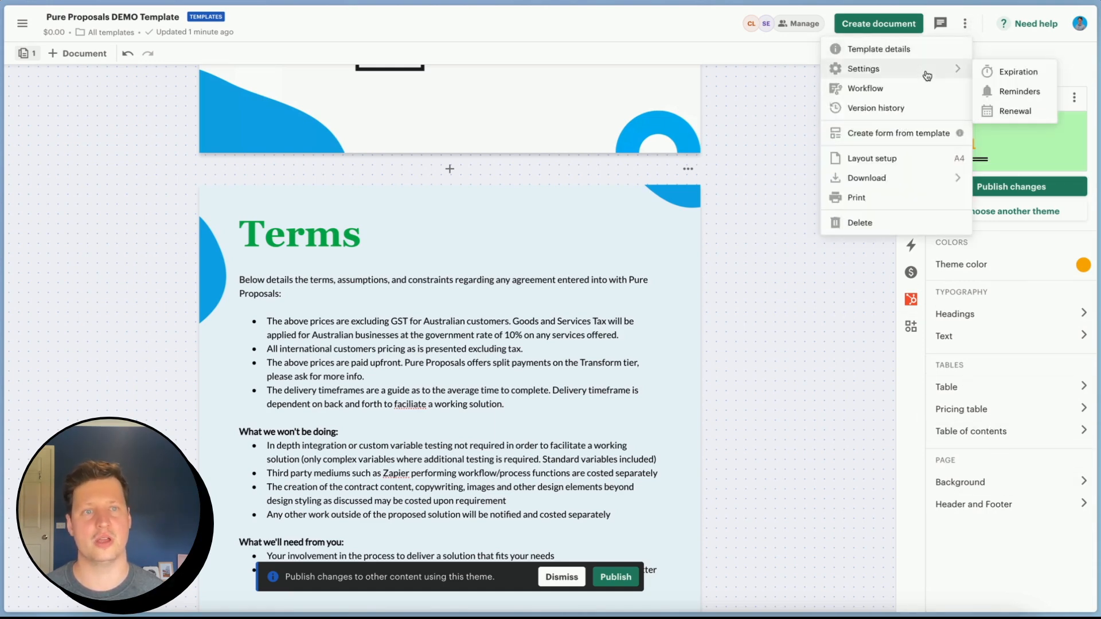
left_click(889, 162)
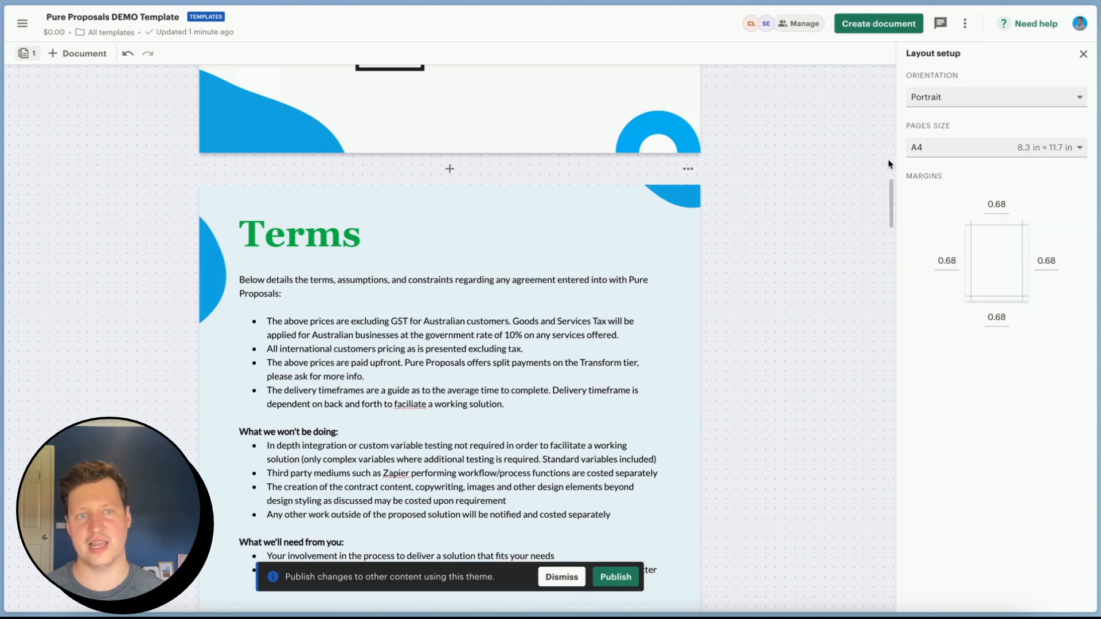
left_click(1044, 150)
left_click(946, 148)
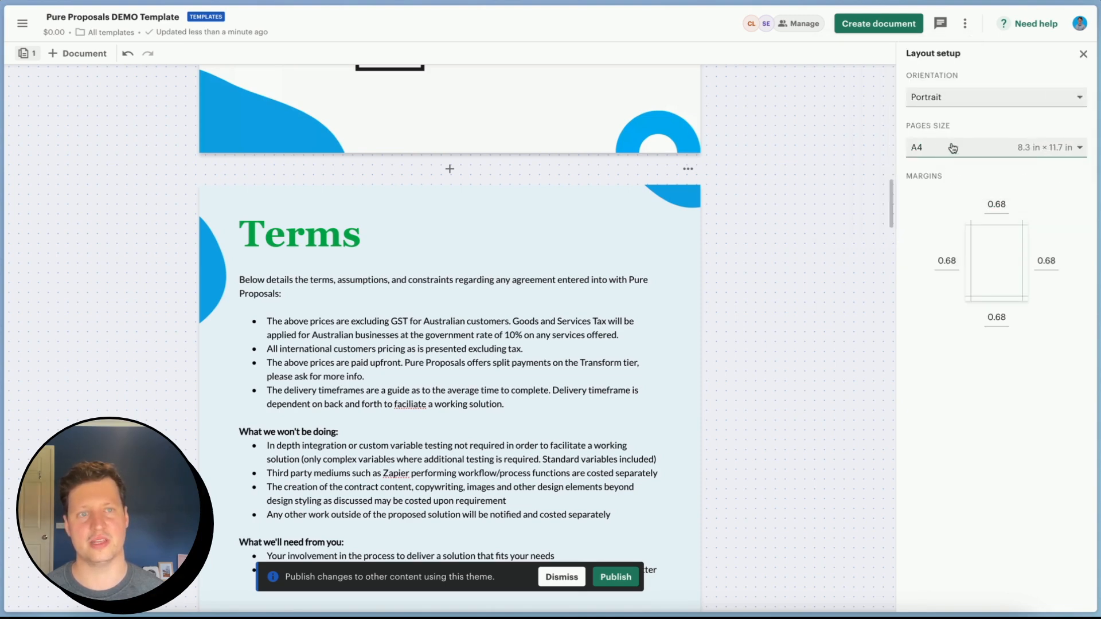
left_click(1083, 56)
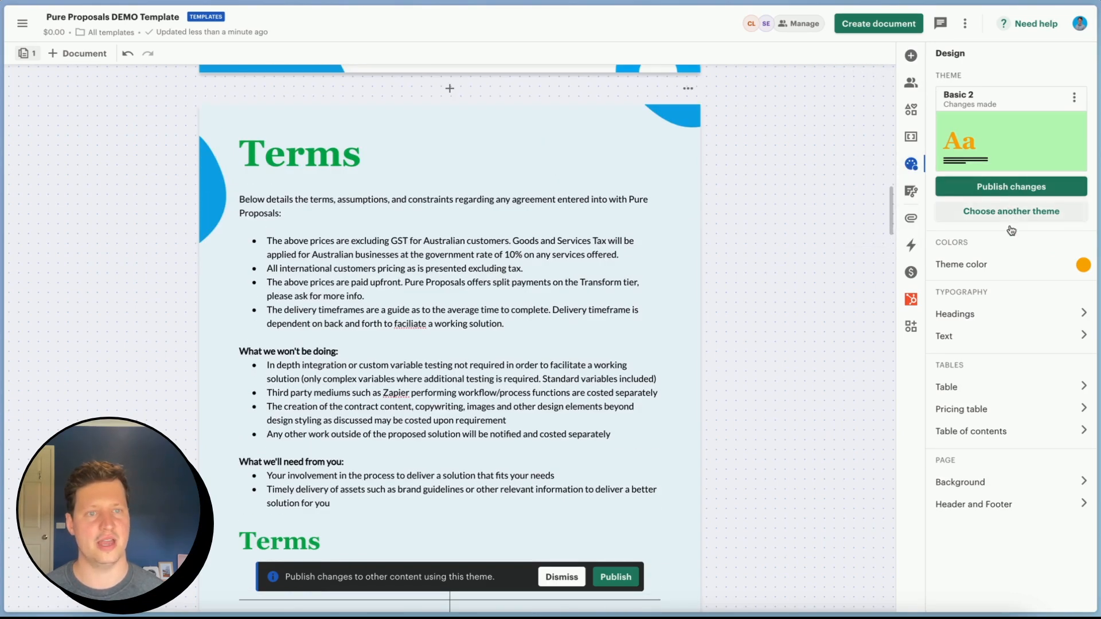
left_click(1020, 481)
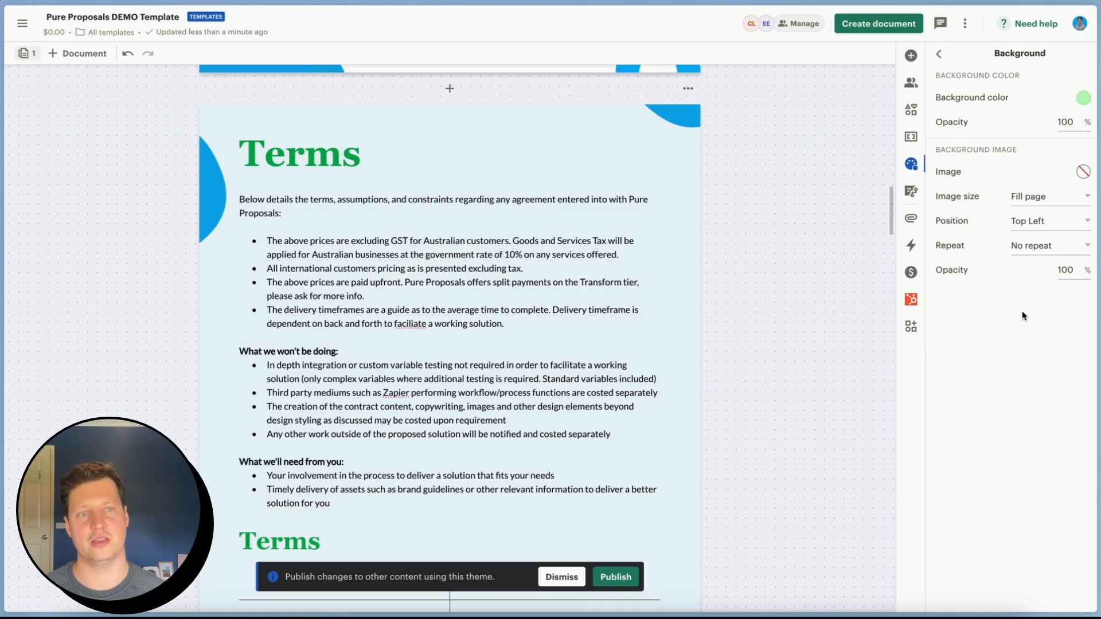
left_click(943, 55)
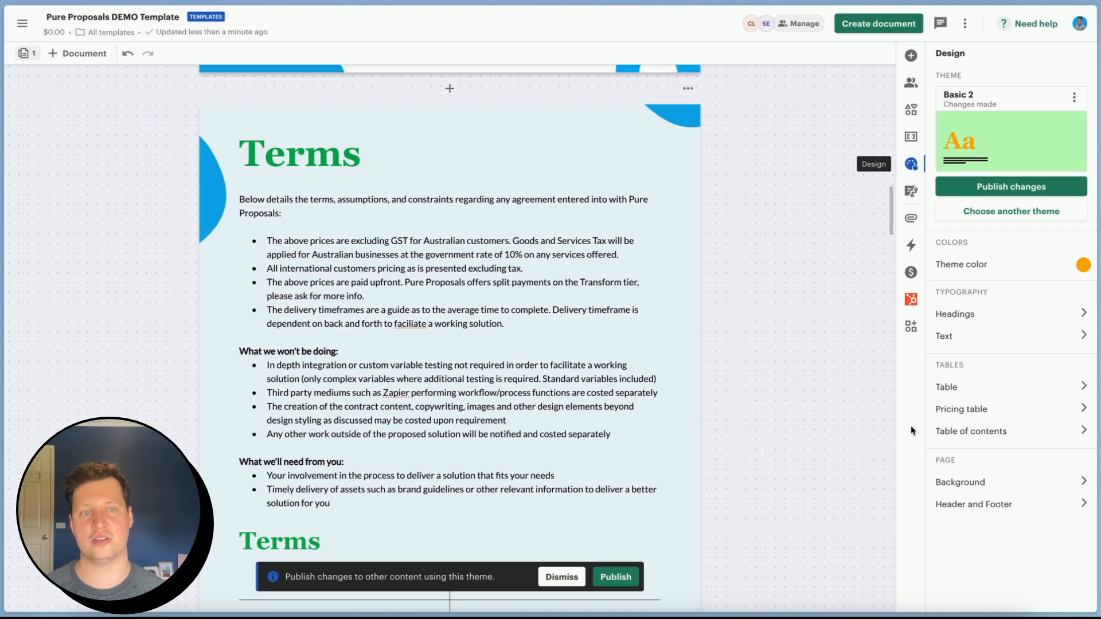
Set the font size of Heading 1 in the theme's heading styles to 50.
left_click(1047, 316)
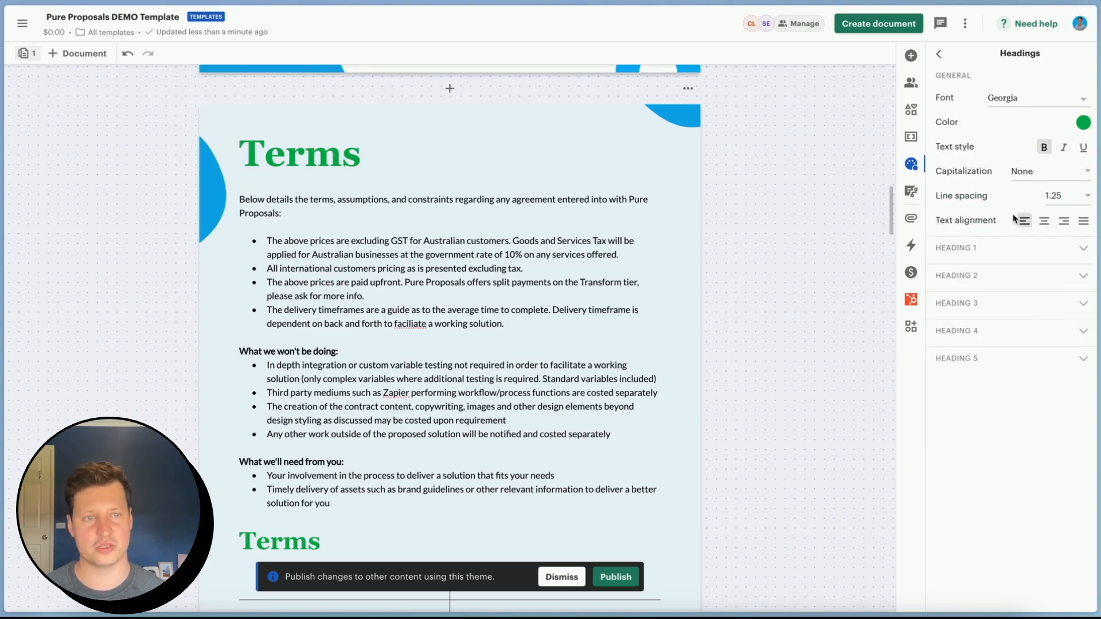
left_click(1075, 257)
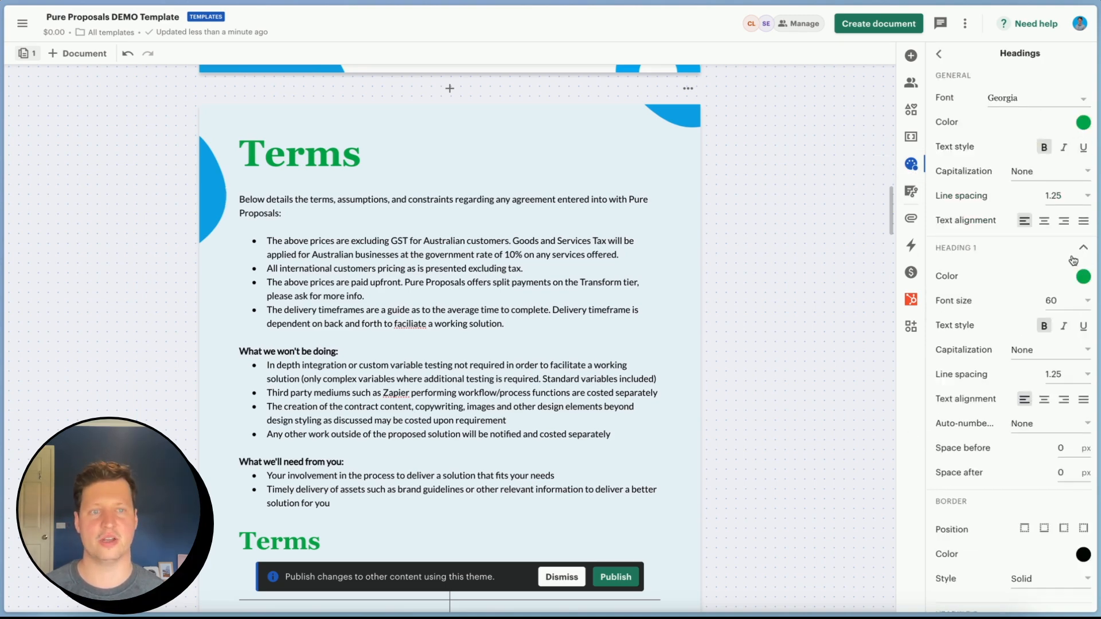
left_click(1062, 300)
type("50")
key("Return")
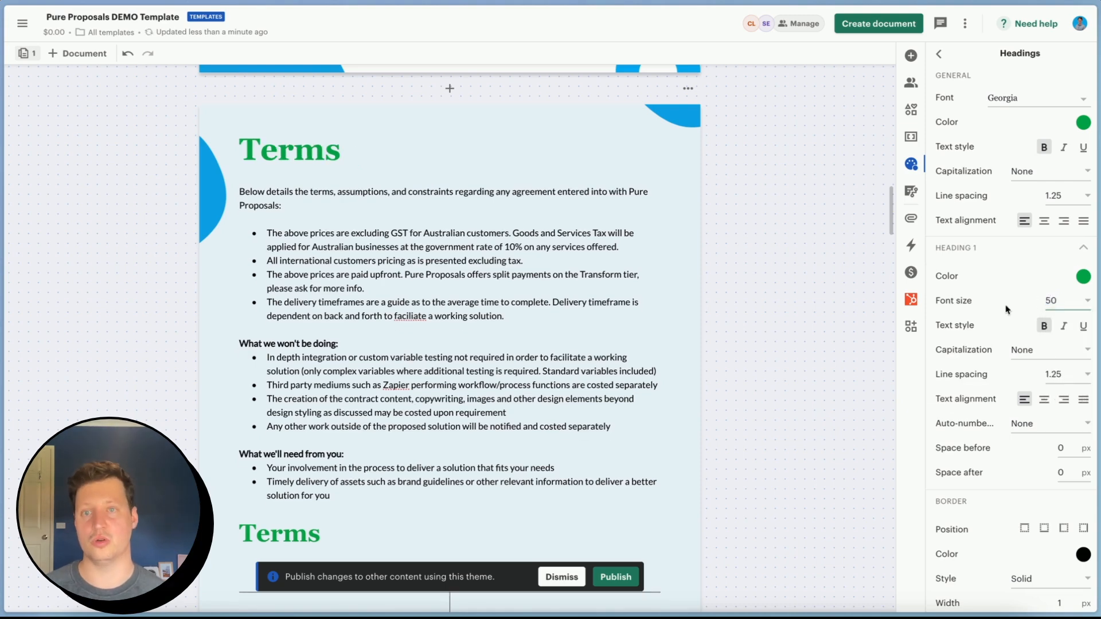
left_click(939, 54)
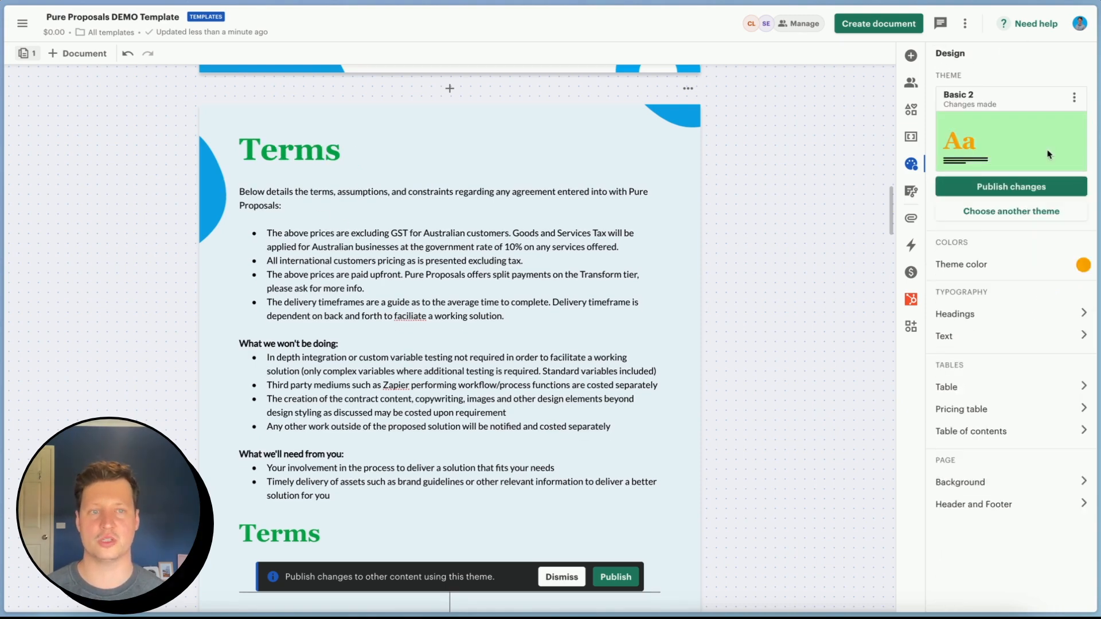